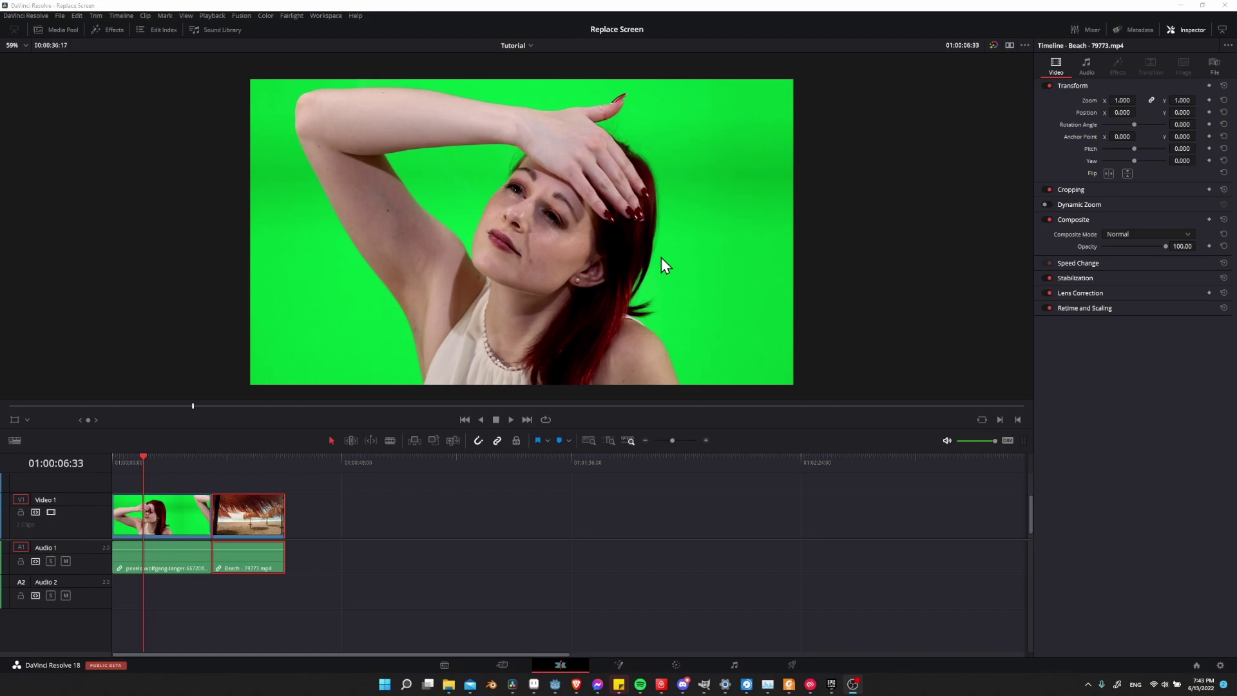
Move the green-screen clip up onto a new Video 2 track and preview both clips at different times
{"action": "left_click", "coordinate": [190, 464]}
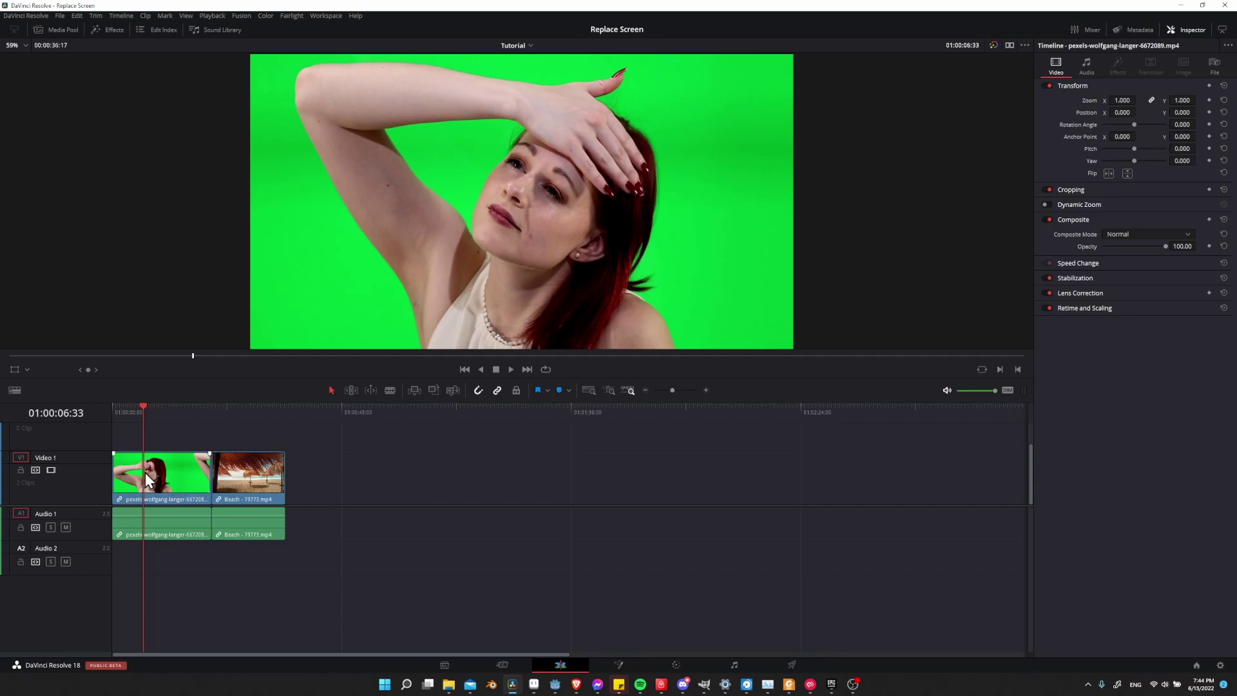
{"action": "left_click_drag", "start_coordinate": [147, 481], "coordinate": [158, 454]}
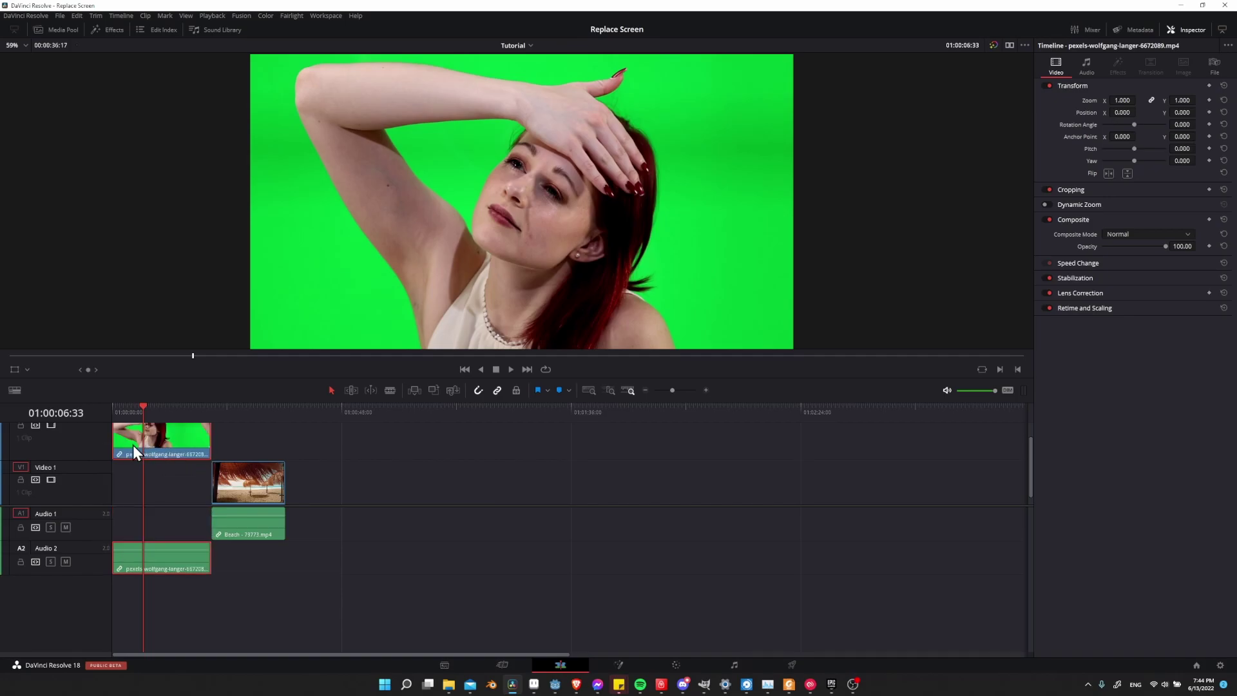
{"action": "left_click", "coordinate": [229, 443]}
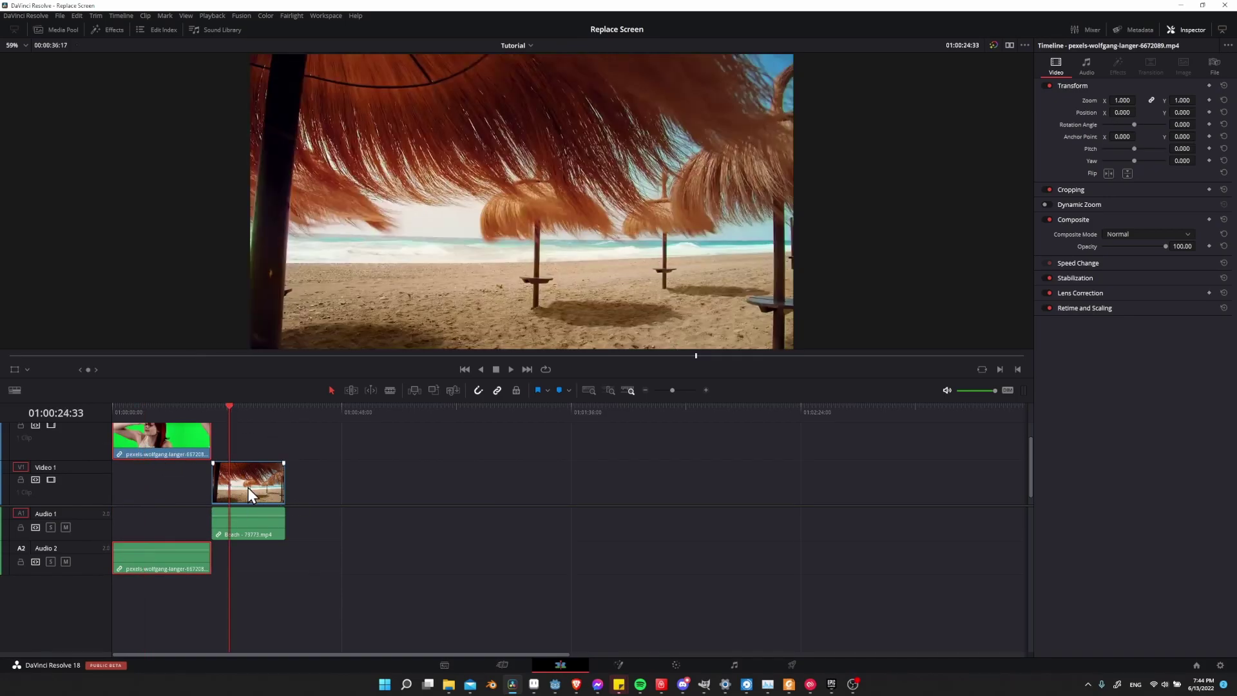
{"action": "left_click", "coordinate": [181, 429]}
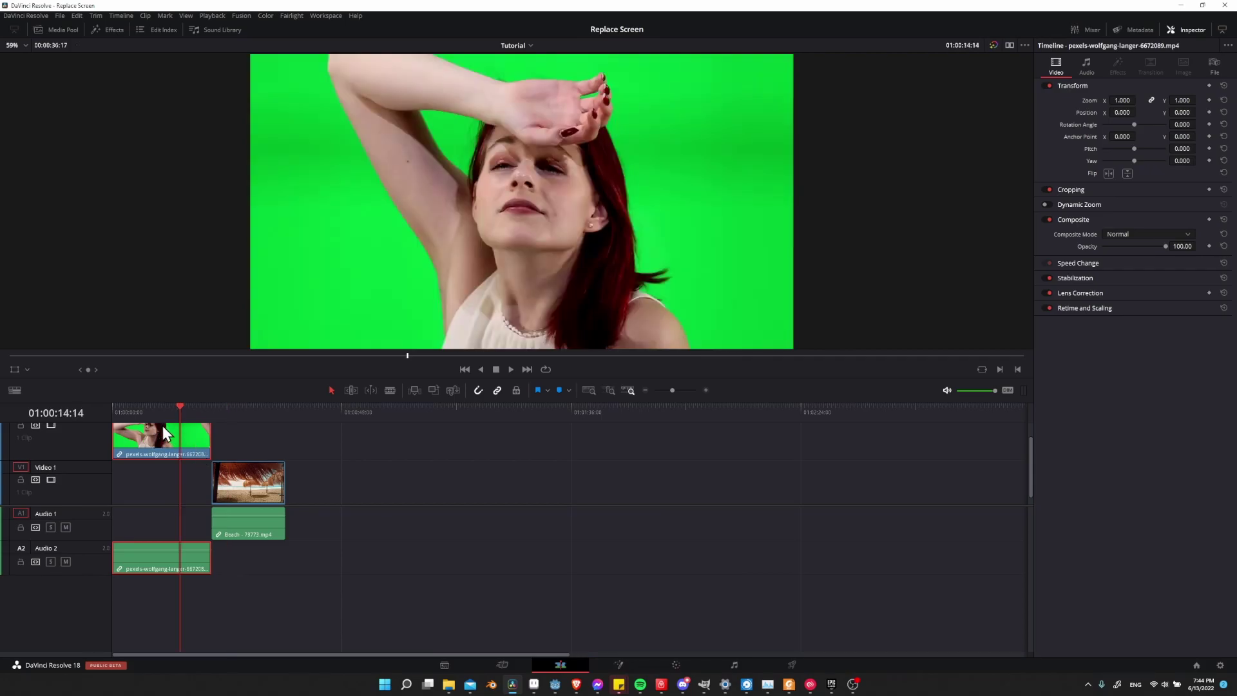
{"action": "scroll", "coordinate": [166, 438], "scroll_direction": "up", "scroll_amount": 1}
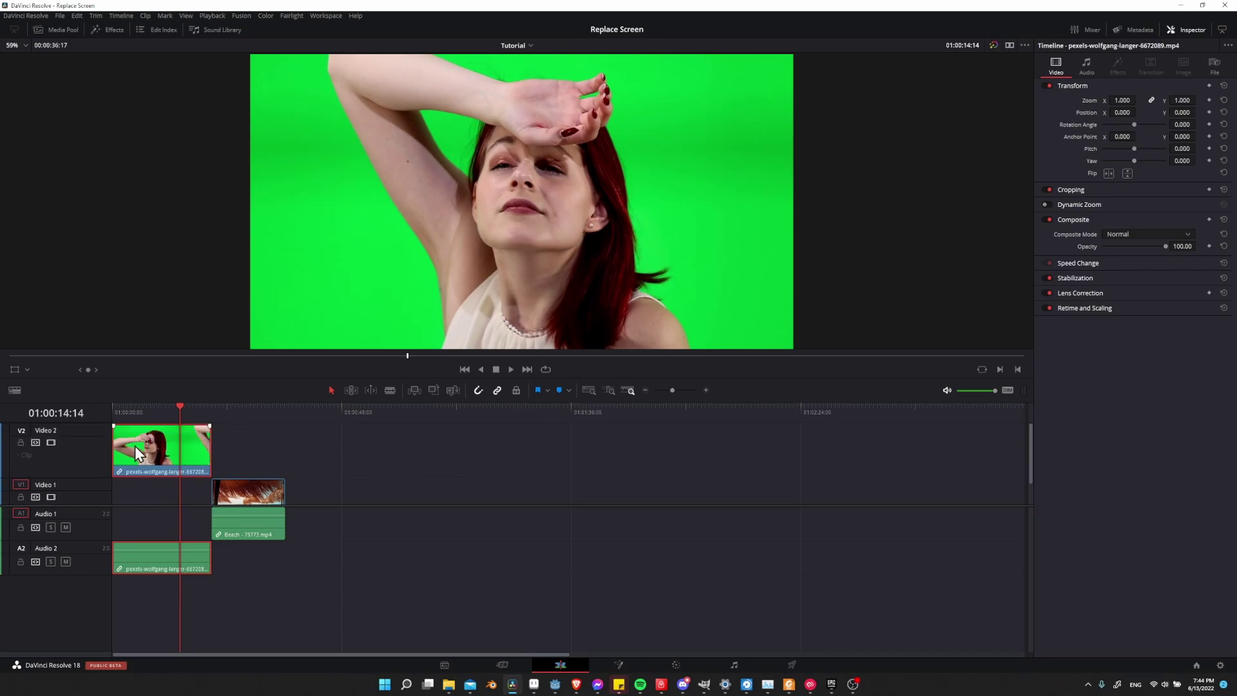
Open the green-screen clip in Fusion and insert a Chroma Keyer node in line between MediaIn1 and MediaOut1
{"action": "left_click", "coordinate": [622, 663]}
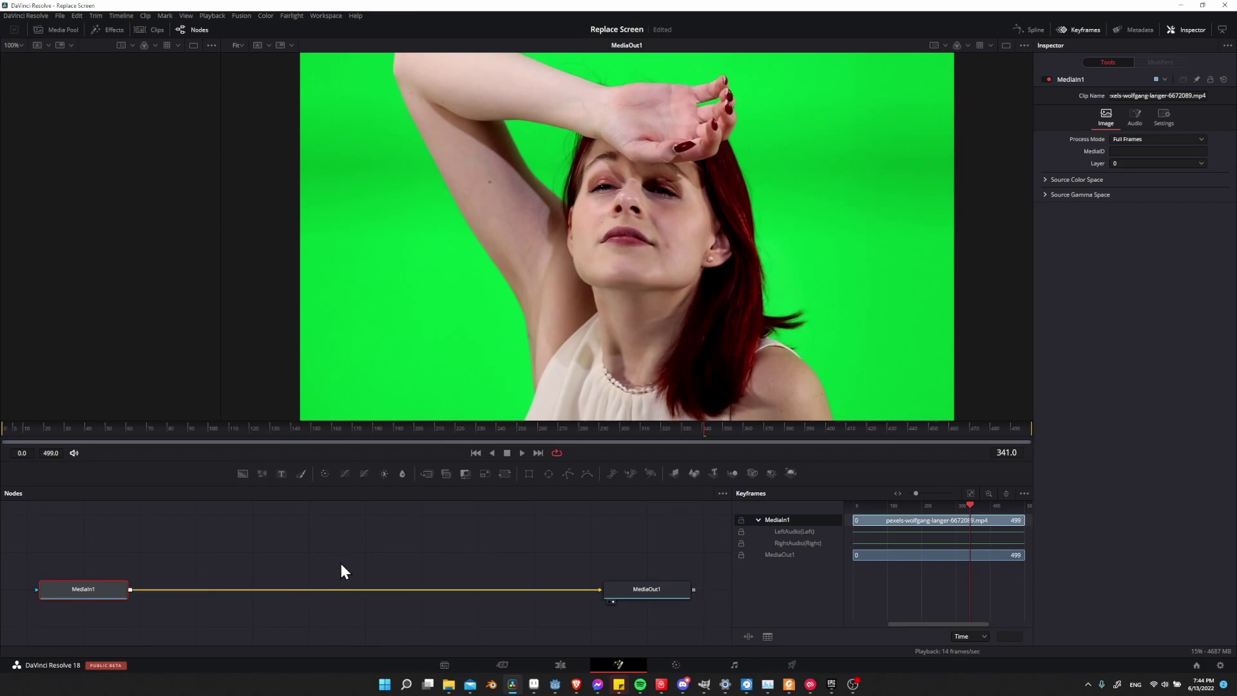
{"action": "left_click_drag", "start_coordinate": [330, 567], "coordinate": [346, 548]}
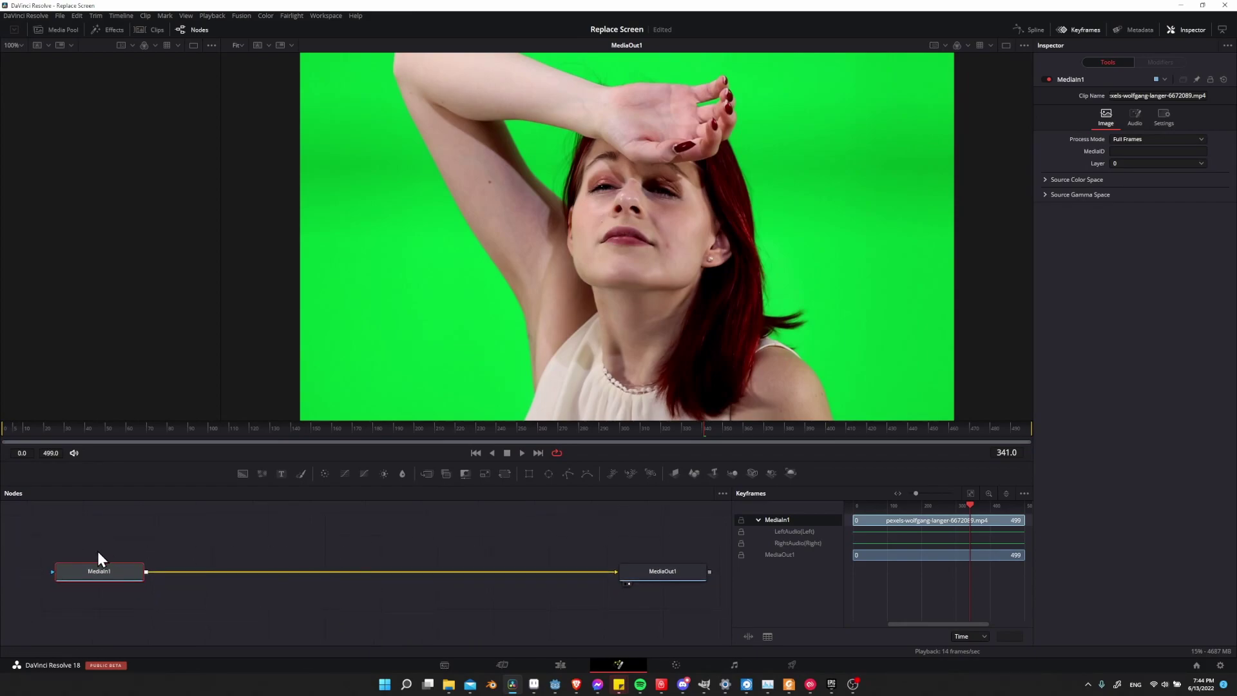
{"action": "left_click", "coordinate": [133, 541]}
{"action": "right_click", "coordinate": [156, 572]}
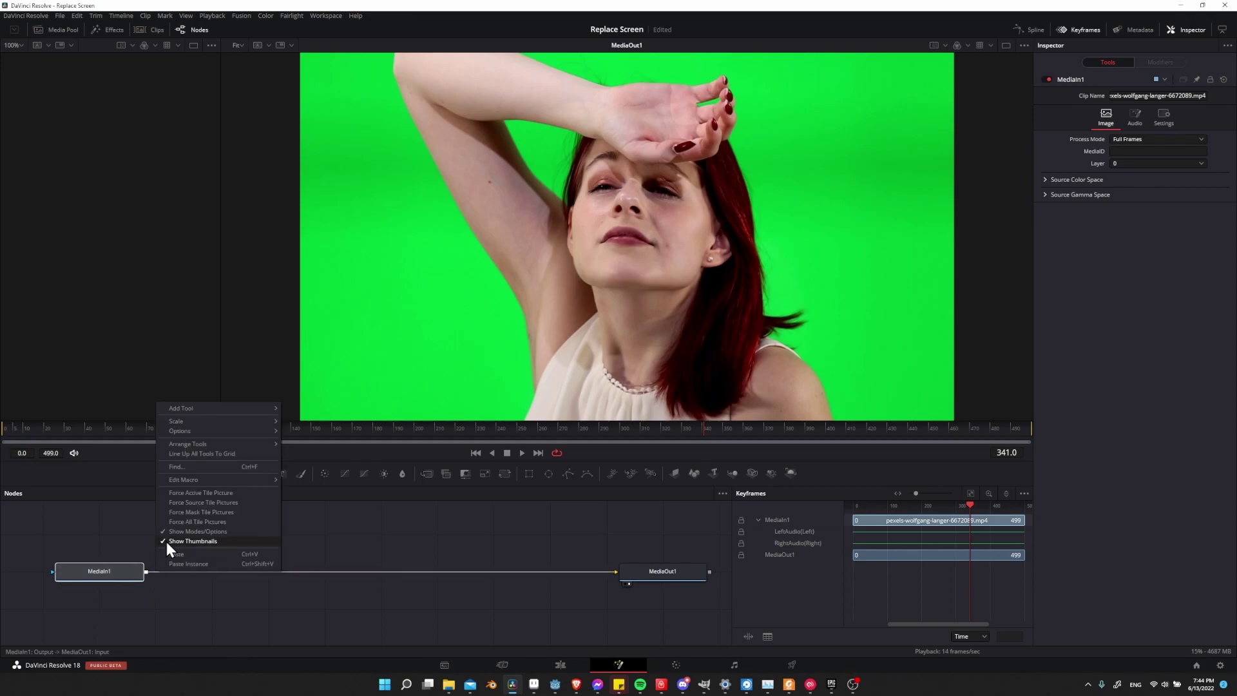
{"action": "mouse_move", "coordinate": [200, 410]}
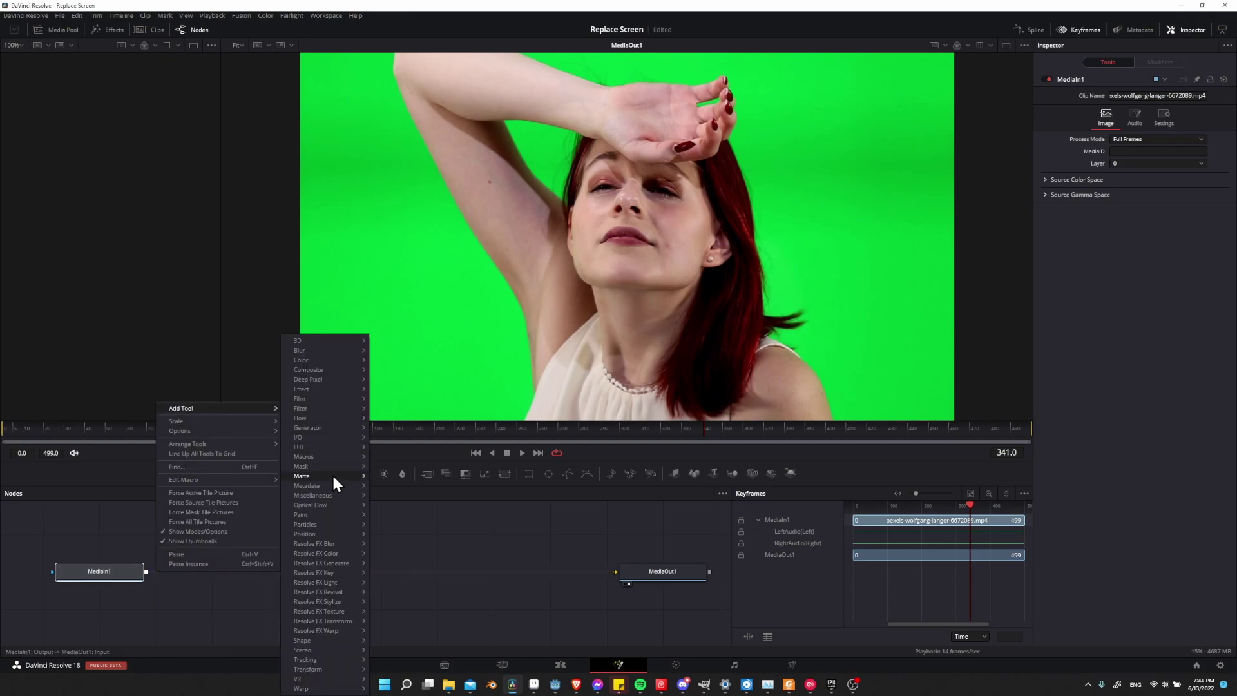
{"action": "mouse_move", "coordinate": [333, 476]}
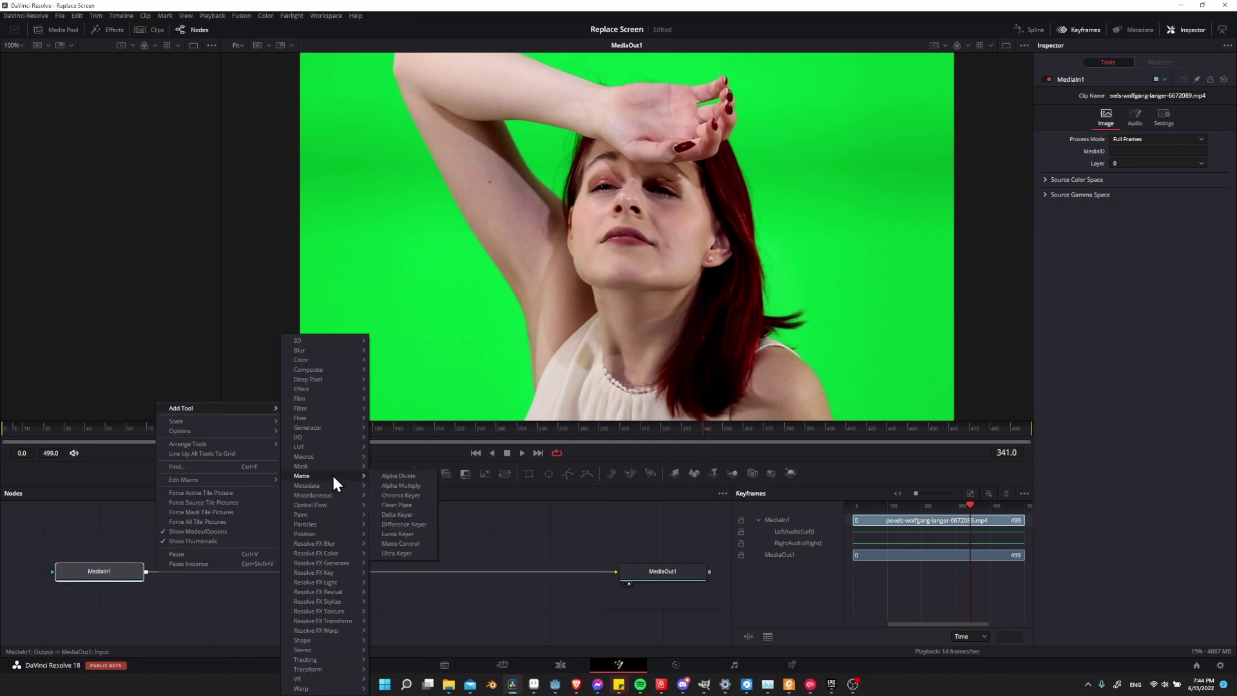
{"action": "left_click", "coordinate": [417, 495]}
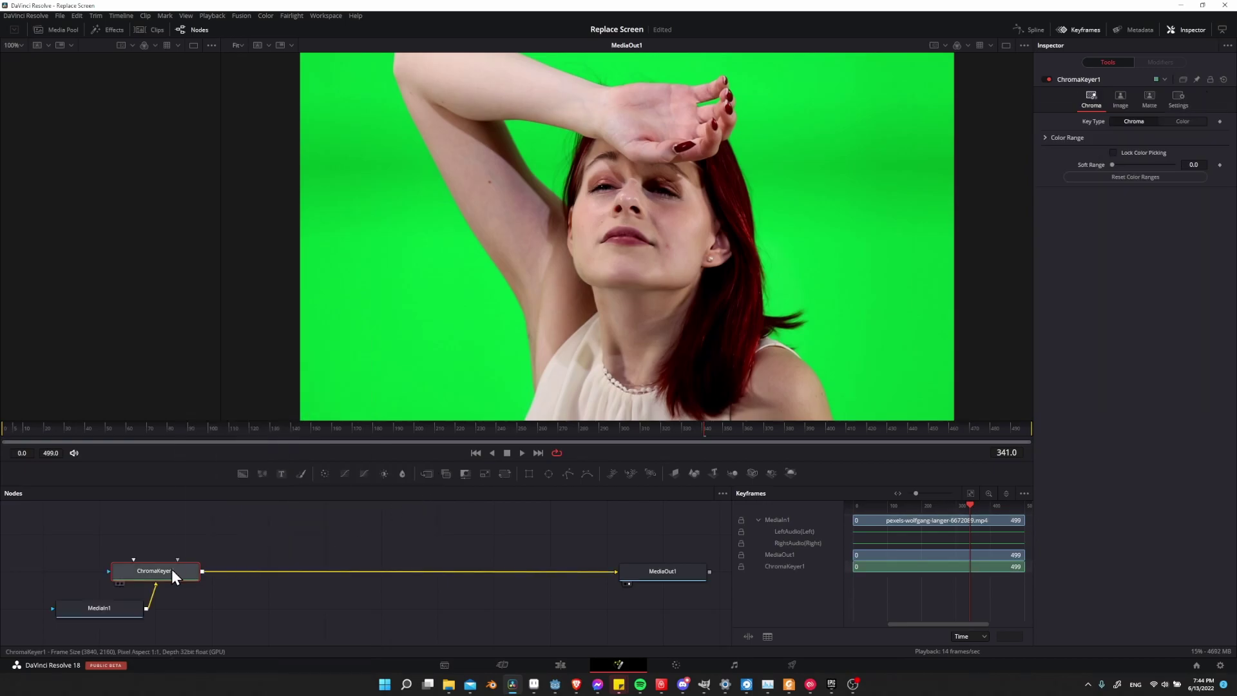
{"action": "left_click_drag", "start_coordinate": [171, 570], "coordinate": [256, 576]}
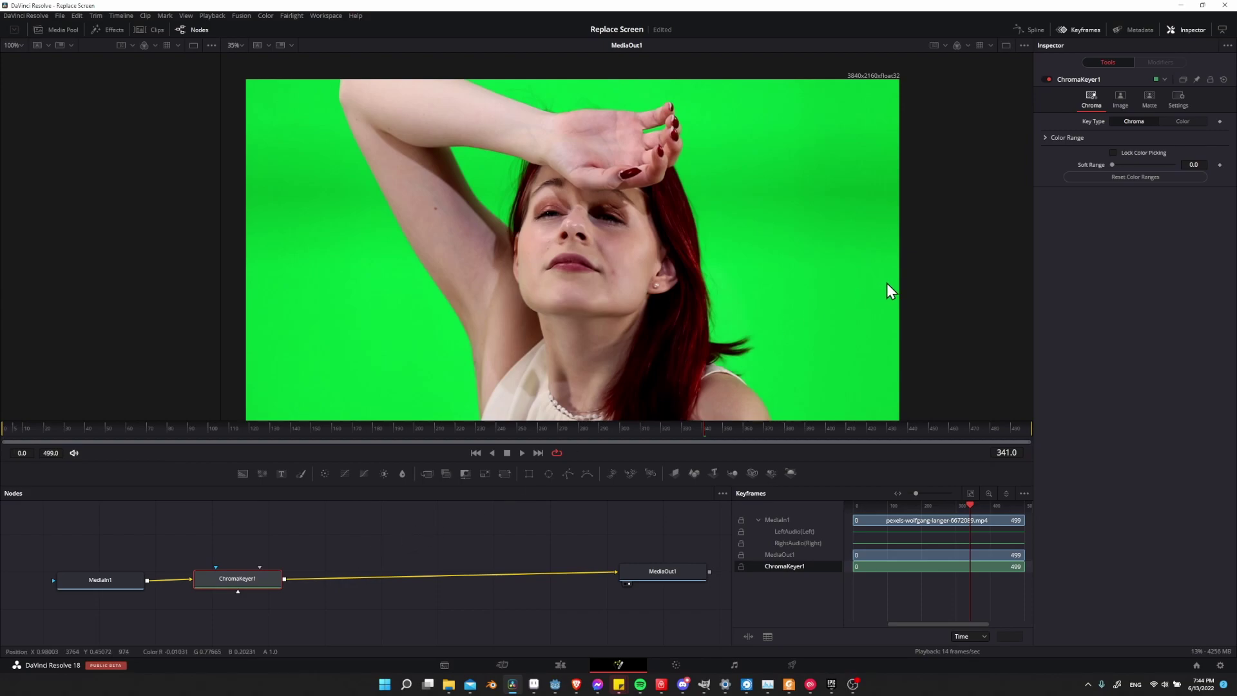
Show the Chroma Keyer's Color Range values and key out the green by sampling a background area beside the woman's head
{"action": "left_click_drag", "start_coordinate": [875, 290], "coordinate": [816, 303]}
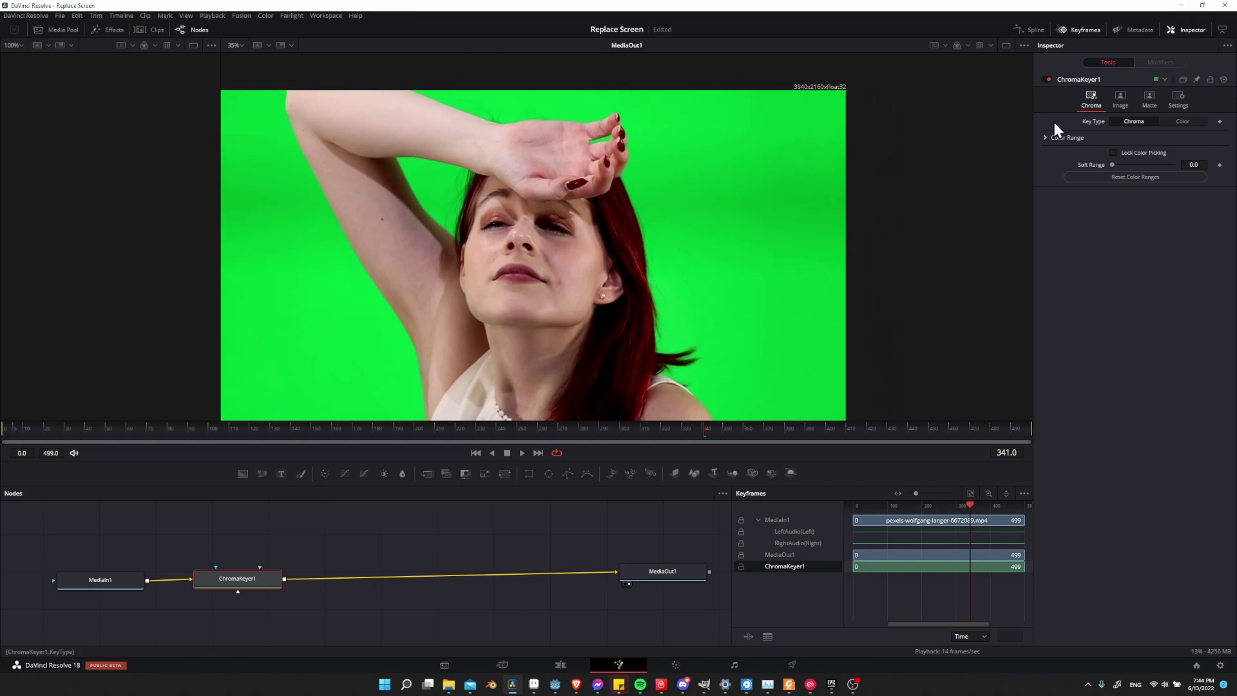
{"action": "left_click", "coordinate": [1046, 137]}
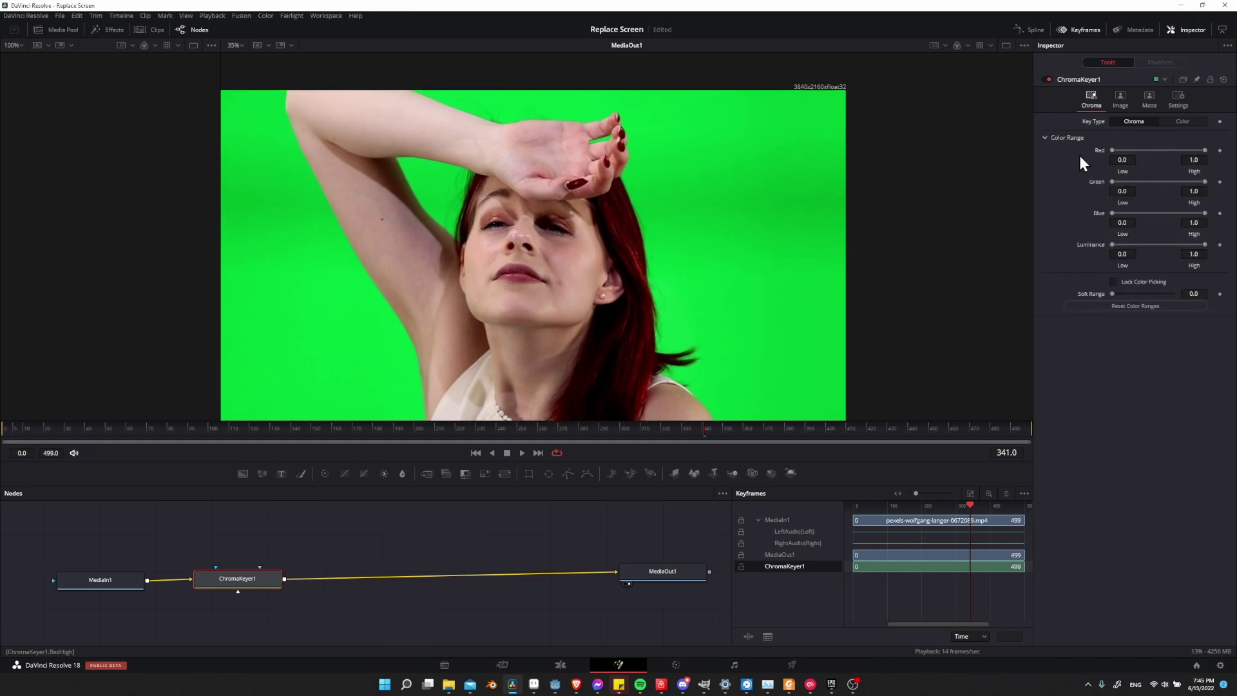
{"action": "left_click_drag", "start_coordinate": [745, 193], "coordinate": [730, 193]}
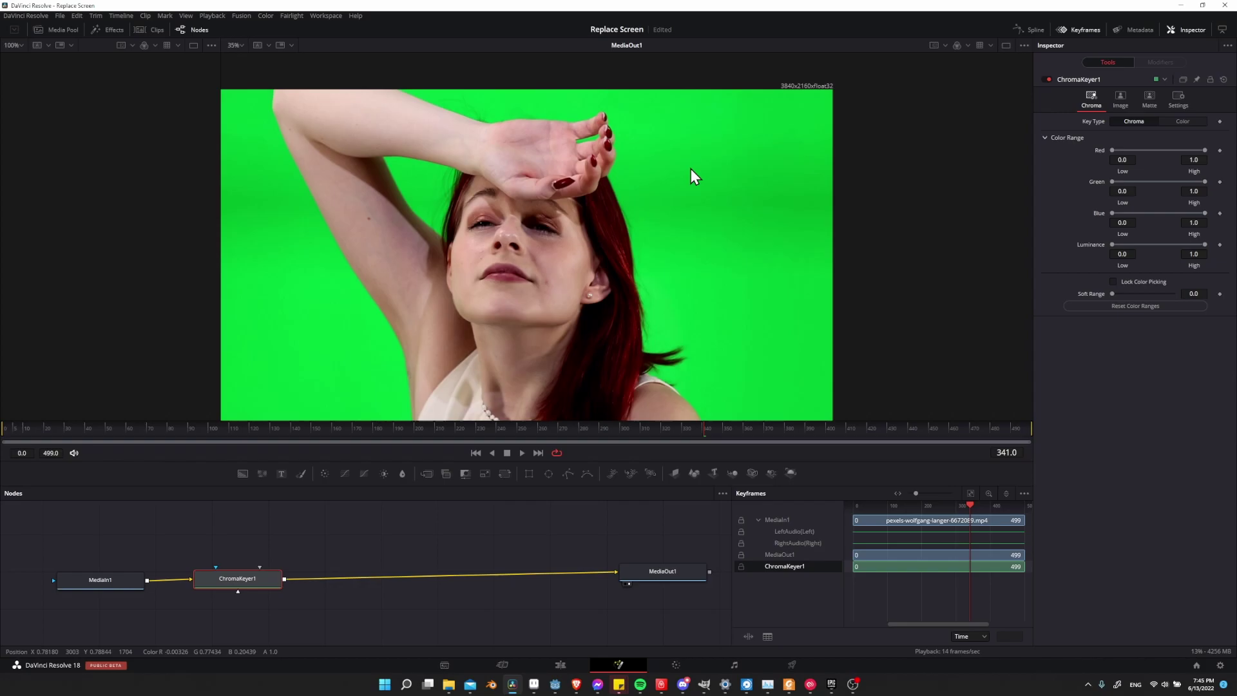
{"action": "left_click_drag", "start_coordinate": [691, 168], "coordinate": [790, 269]}
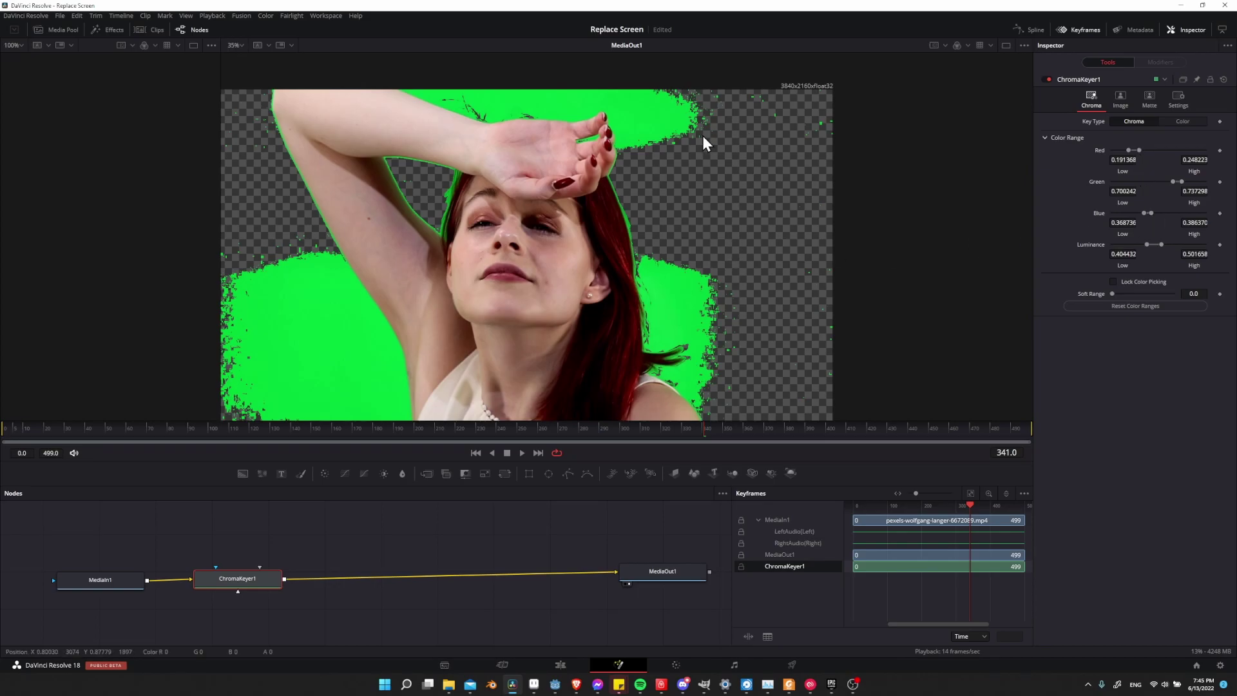
Add the remaining green patches above the woman's forearm and hand to the keyed color range
{"action": "scroll", "coordinate": [702, 135], "scroll_direction": "up", "scroll_amount": 2}
{"action": "scroll", "coordinate": [684, 153], "scroll_direction": "up", "scroll_amount": 2}
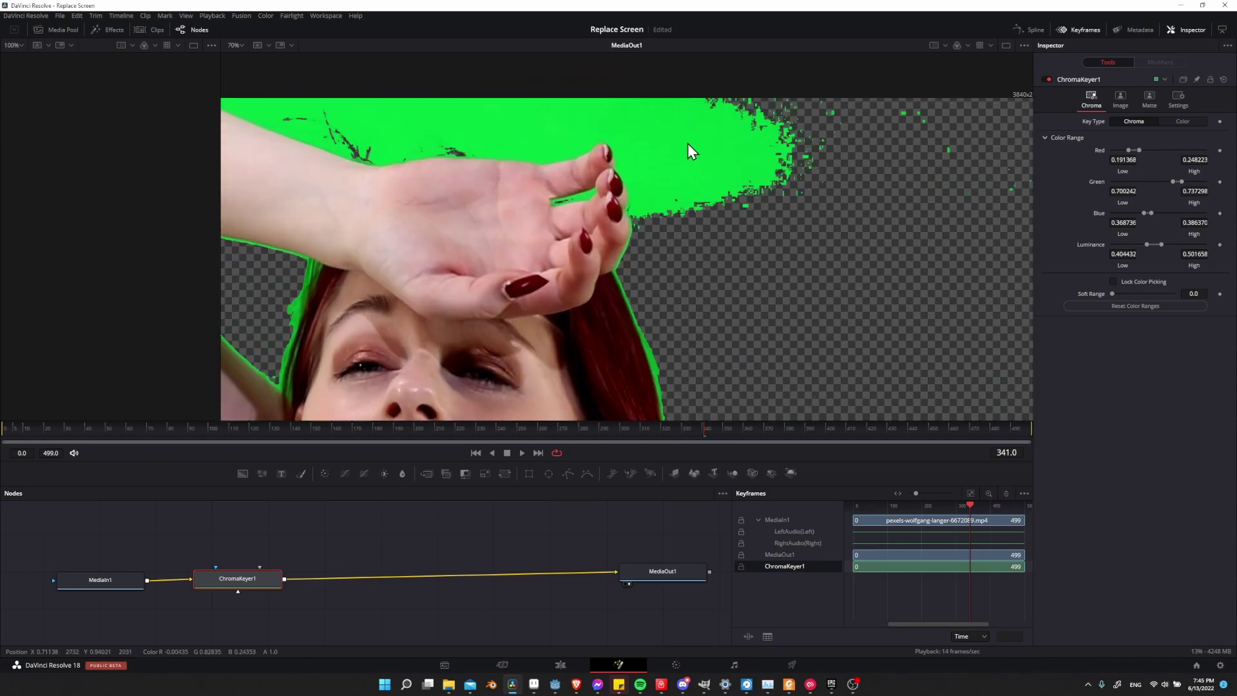
{"action": "left_click_drag", "start_coordinate": [717, 164], "coordinate": [755, 254]}
{"action": "scroll", "coordinate": [671, 248], "scroll_direction": "down", "scroll_amount": 1}
{"action": "left_click_drag", "start_coordinate": [670, 249], "coordinate": [773, 274]}
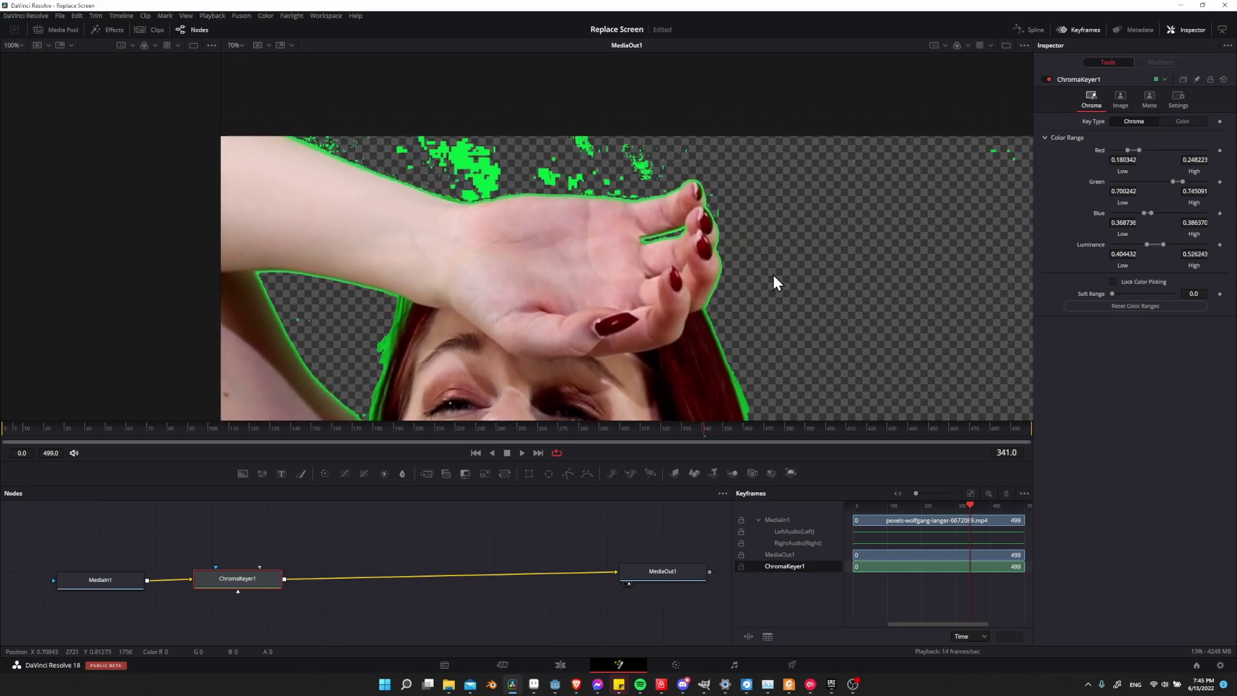
{"action": "left_click_drag", "start_coordinate": [444, 148], "coordinate": [497, 169]}
{"action": "left_click_drag", "start_coordinate": [573, 172], "coordinate": [575, 171]}
{"action": "left_click_drag", "start_coordinate": [812, 194], "coordinate": [635, 195]}
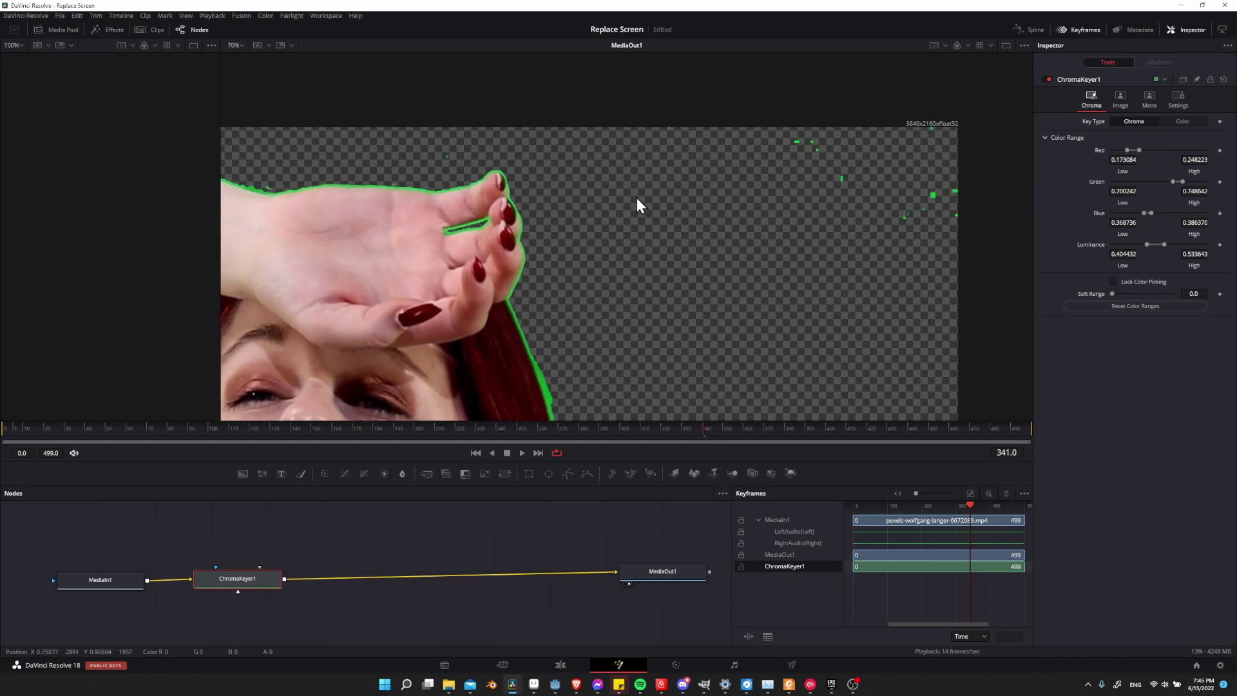
Sample the leftover green specks in the background on both sides of the woman to key them out
{"action": "left_click_drag", "start_coordinate": [777, 135], "coordinate": [957, 239]}
{"action": "left_click_drag", "start_coordinate": [695, 309], "coordinate": [788, 71]}
{"action": "left_click_drag", "start_coordinate": [678, 193], "coordinate": [687, 237]}
{"action": "left_click_drag", "start_coordinate": [580, 235], "coordinate": [728, 236]}
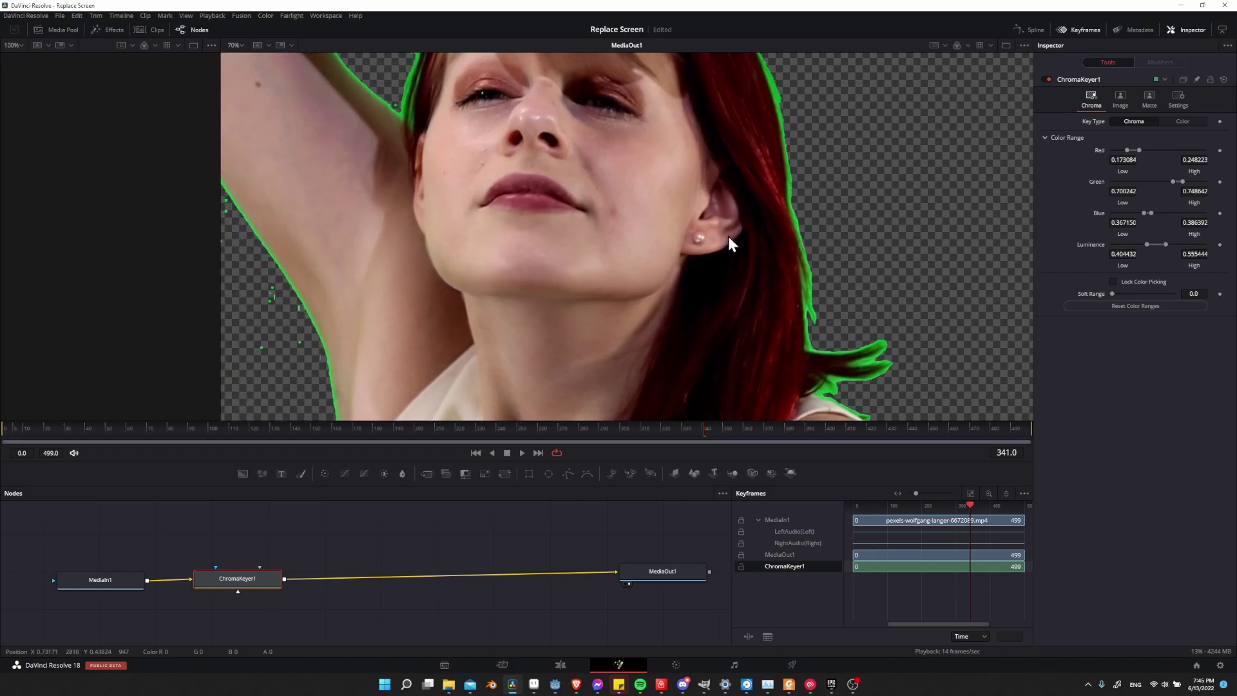
{"action": "left_click_drag", "start_coordinate": [237, 227], "coordinate": [666, 85]}
{"action": "left_click_drag", "start_coordinate": [360, 189], "coordinate": [613, 387]}
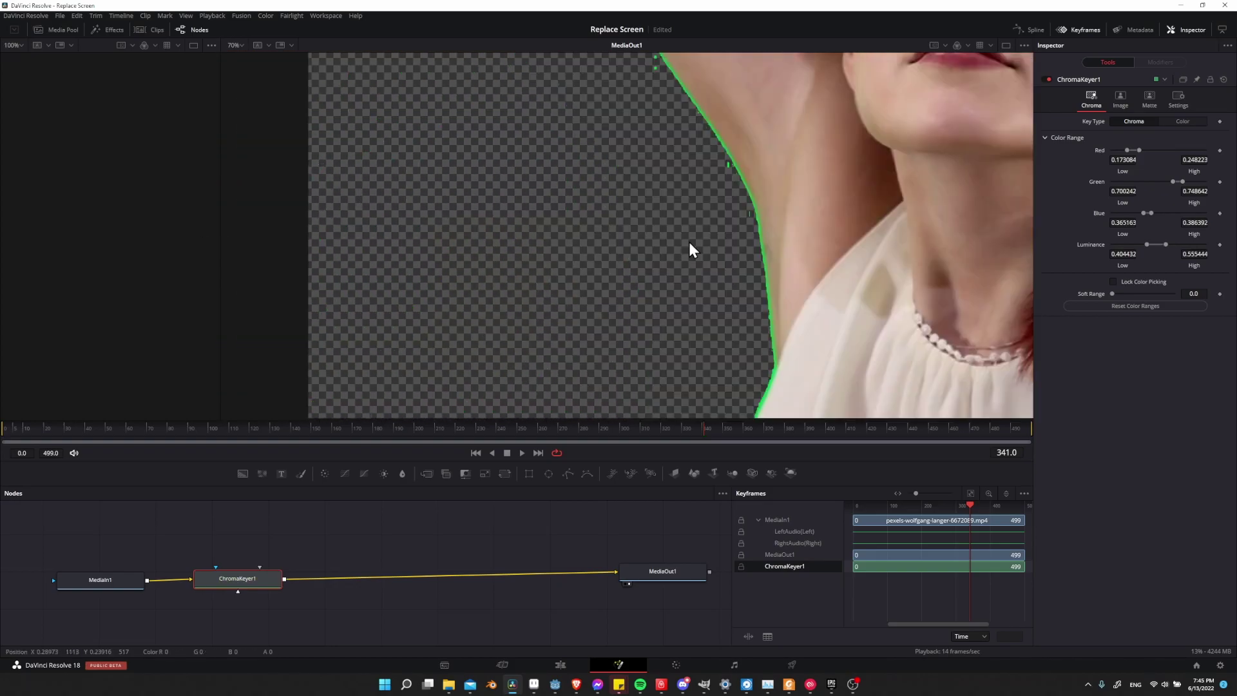
Sample the green fringe inside the gap between the raised arm and the hair to extend the key
{"action": "left_click_drag", "start_coordinate": [690, 242], "coordinate": [496, 281]}
{"action": "scroll", "coordinate": [496, 282], "scroll_direction": "up", "scroll_amount": 8}
{"action": "scroll", "coordinate": [635, 312], "scroll_direction": "right", "scroll_amount": 6}
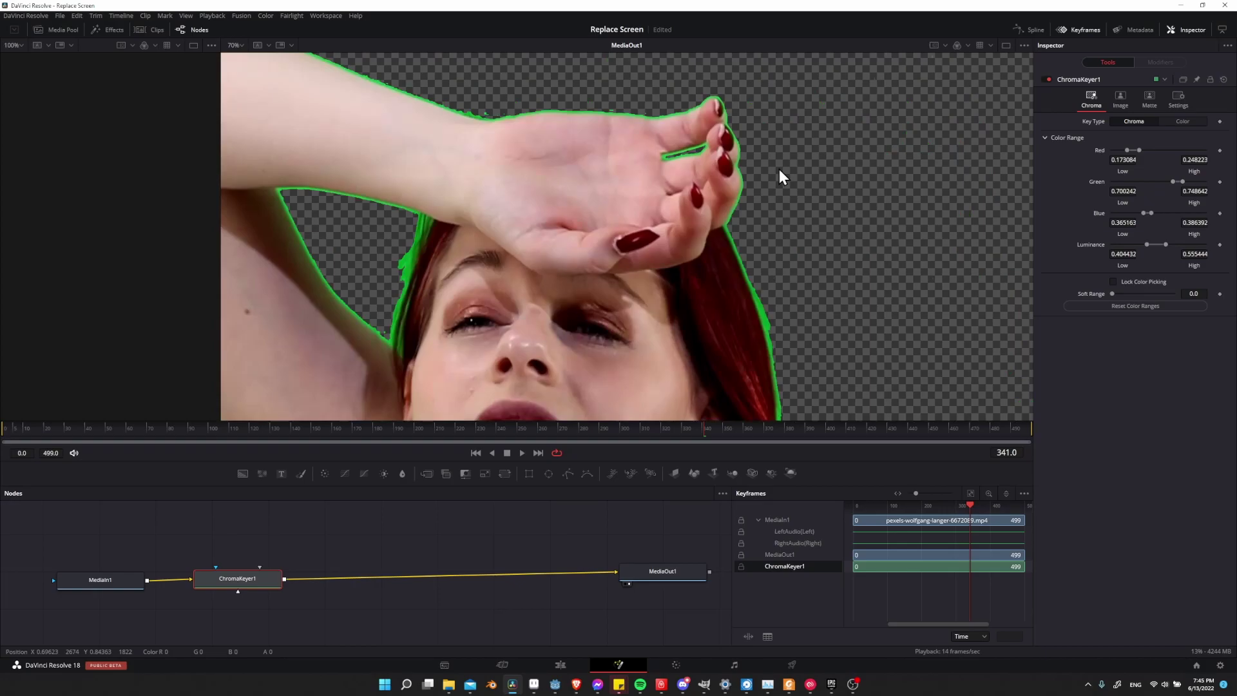
{"action": "scroll", "coordinate": [780, 170], "scroll_direction": "left", "scroll_amount": 4}
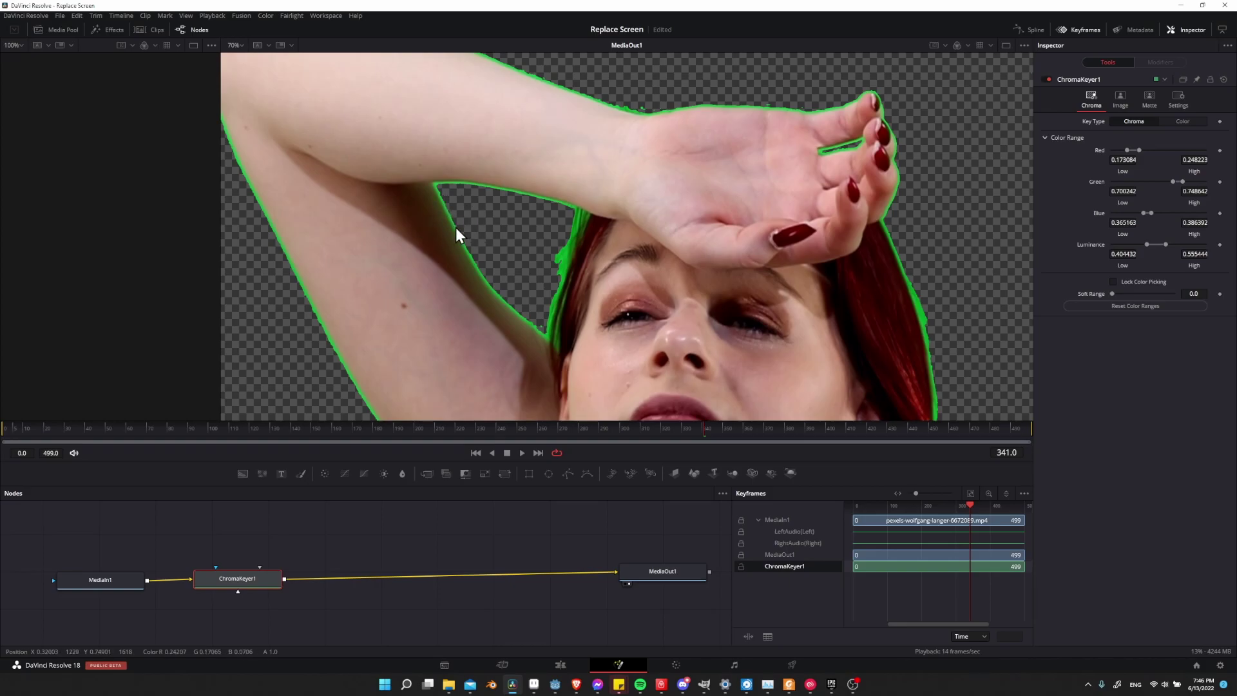
{"action": "scroll", "coordinate": [454, 229], "scroll_direction": "up", "scroll_amount": 4}
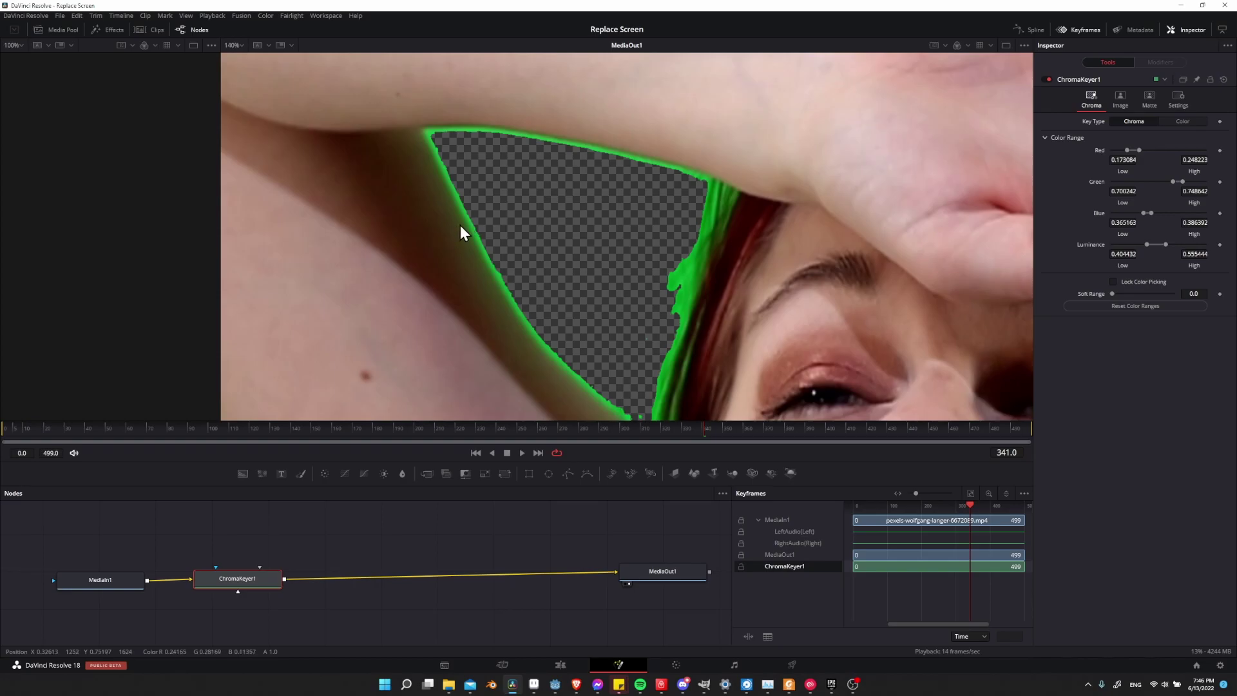
{"action": "left_click_drag", "start_coordinate": [500, 232], "coordinate": [440, 156]}
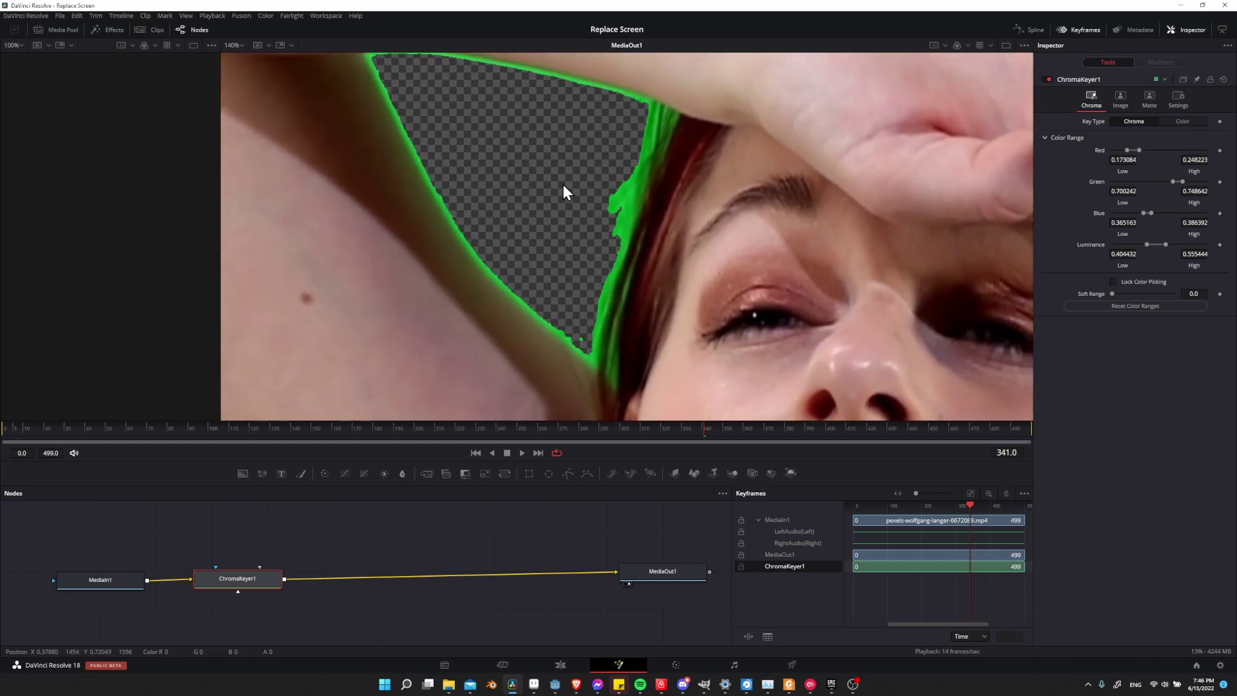
{"action": "mouse_move", "coordinate": [563, 185]}
{"action": "left_mouse_down"}
{"action": "mouse_move", "coordinate": [509, 195]}
{"action": "mouse_move", "coordinate": [550, 204]}
{"action": "mouse_move", "coordinate": [565, 235]}
{"action": "mouse_move", "coordinate": [572, 212]}
{"action": "left_mouse_up"}
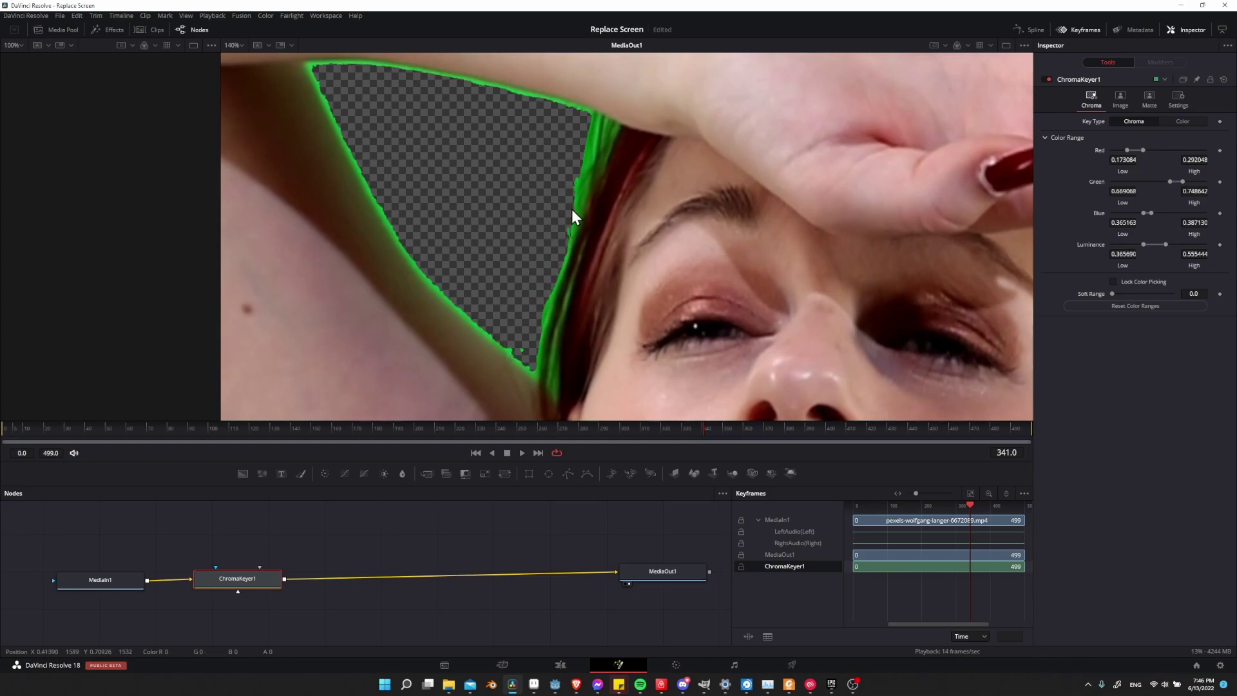
{"action": "left_click", "coordinate": [576, 192]}
{"action": "scroll", "coordinate": [554, 196], "scroll_direction": "down", "scroll_amount": 5}
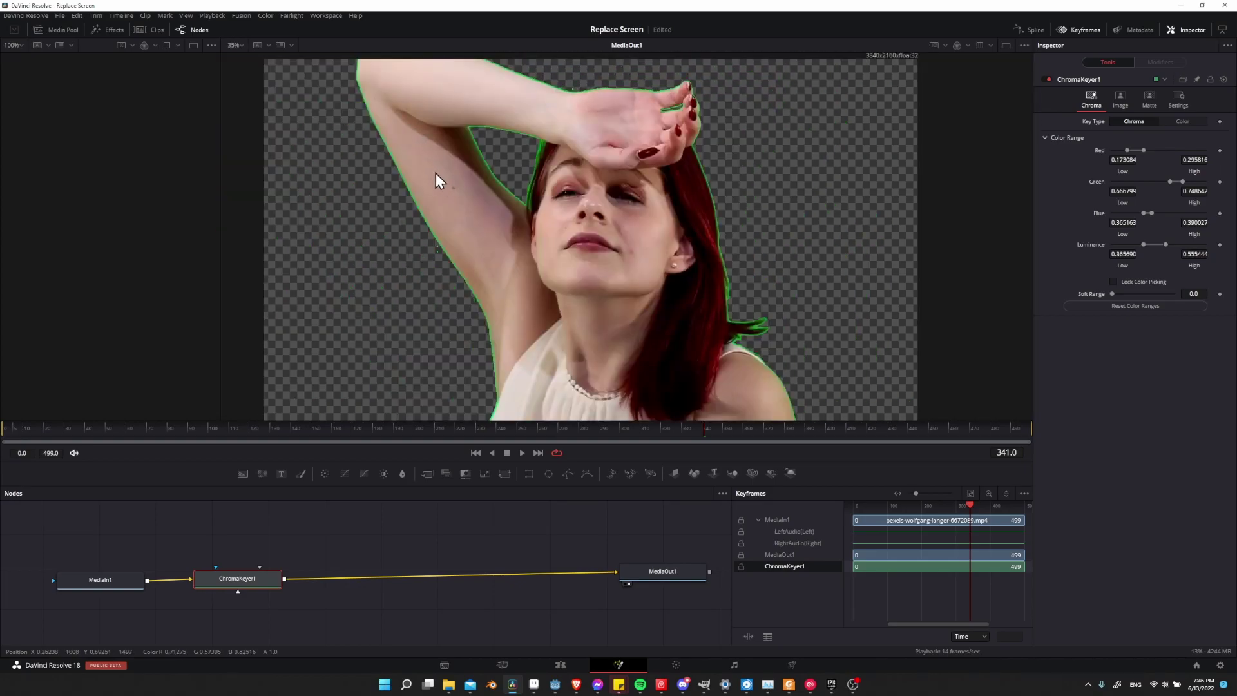
Try sampling the skin on the raised upper arm with the Chroma Keyer, and undo that sample
{"action": "left_click_drag", "start_coordinate": [431, 153], "coordinate": [467, 204]}
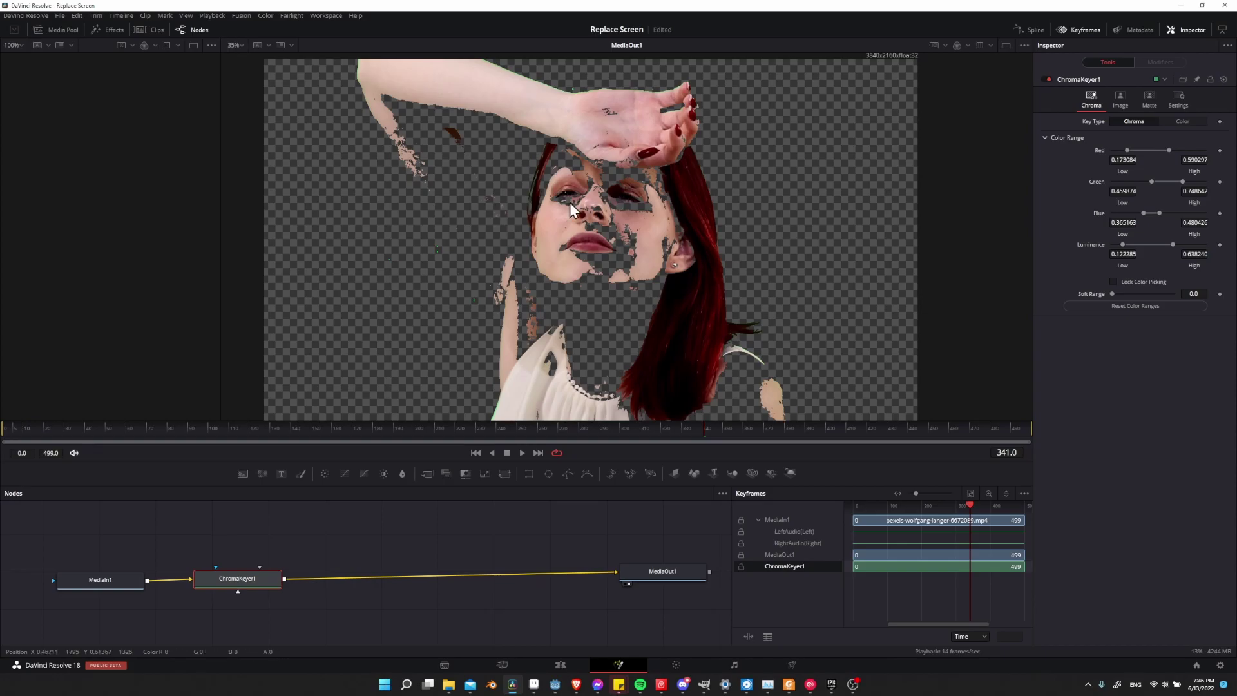
{"action": "key", "text": "ctrl+z"}
Sample the green specks along the outer edge of the raised upper arm to key them out
{"action": "scroll", "coordinate": [374, 249], "scroll_direction": "up", "scroll_amount": 5}
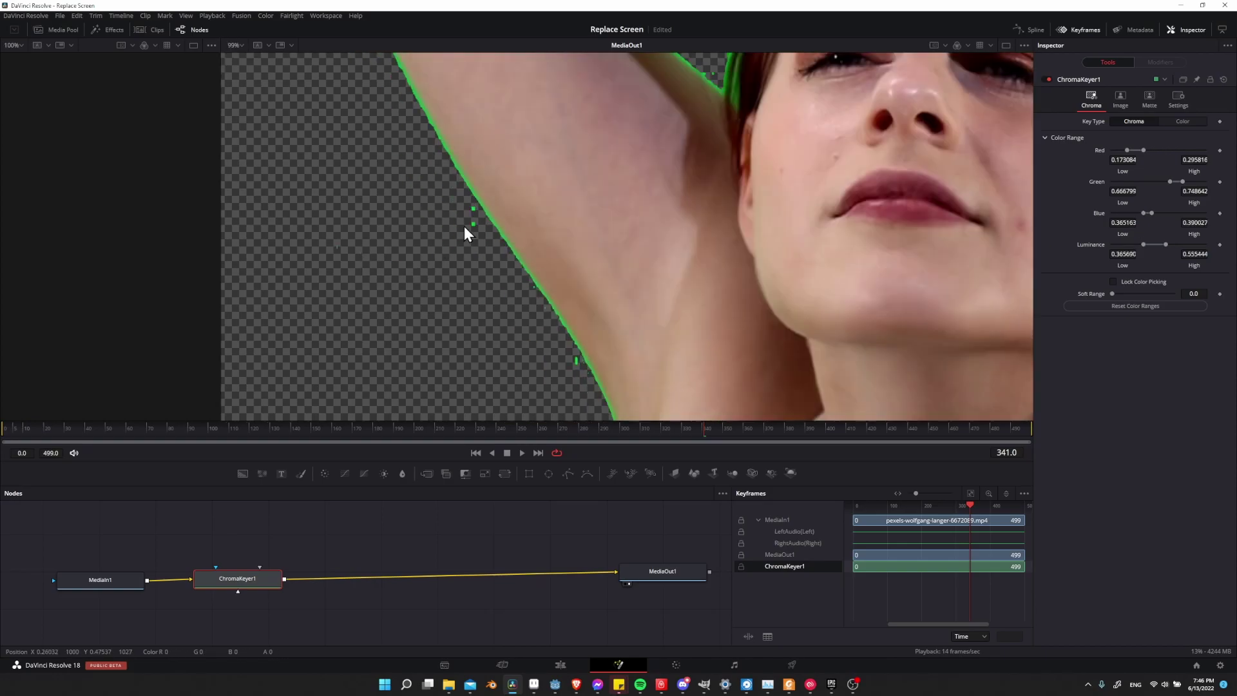
{"action": "left_click_drag", "start_coordinate": [484, 234], "coordinate": [483, 236]}
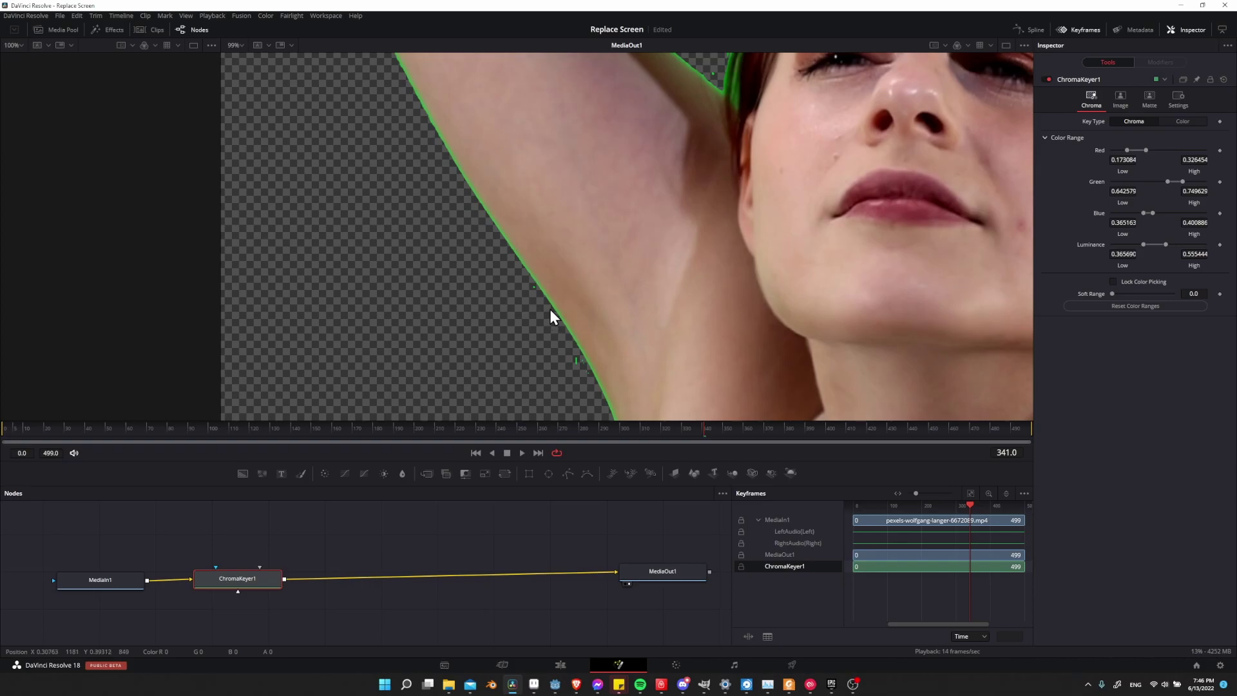
{"action": "left_click_drag", "start_coordinate": [545, 344], "coordinate": [493, 284]}
{"action": "left_click_drag", "start_coordinate": [536, 324], "coordinate": [539, 324]}
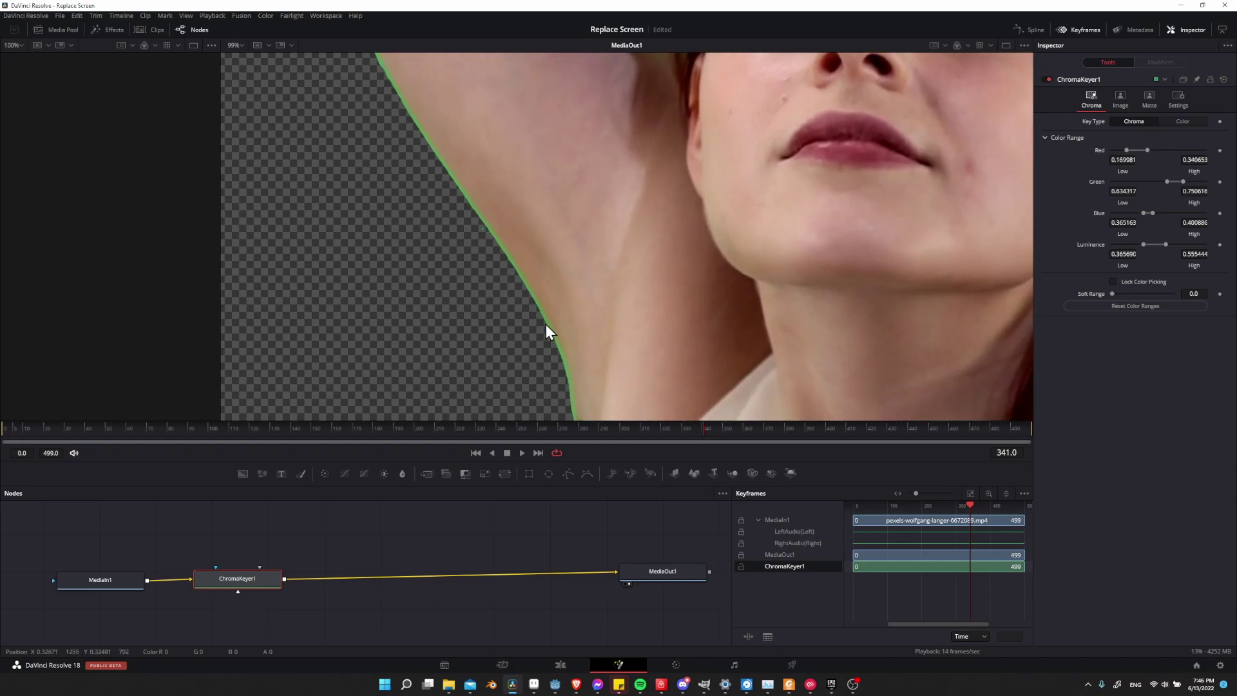
Reduce the green fringe by sampling it along the outer edge of the red hair below the hand
{"action": "scroll", "coordinate": [547, 309], "scroll_direction": "up", "scroll_amount": 5}
{"action": "scroll", "coordinate": [511, 229], "scroll_direction": "up", "scroll_amount": 10}
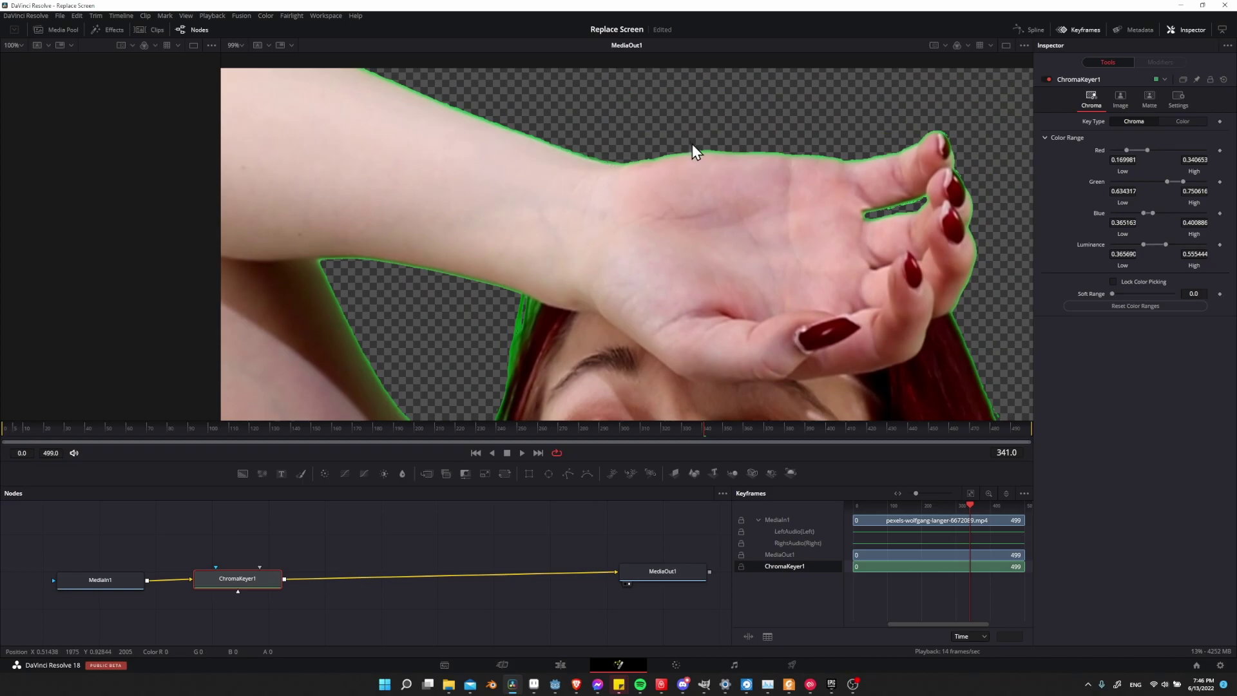
{"action": "scroll", "coordinate": [692, 144], "scroll_direction": "down", "scroll_amount": 10}
{"action": "scroll", "coordinate": [711, 279], "scroll_direction": "up", "scroll_amount": 5}
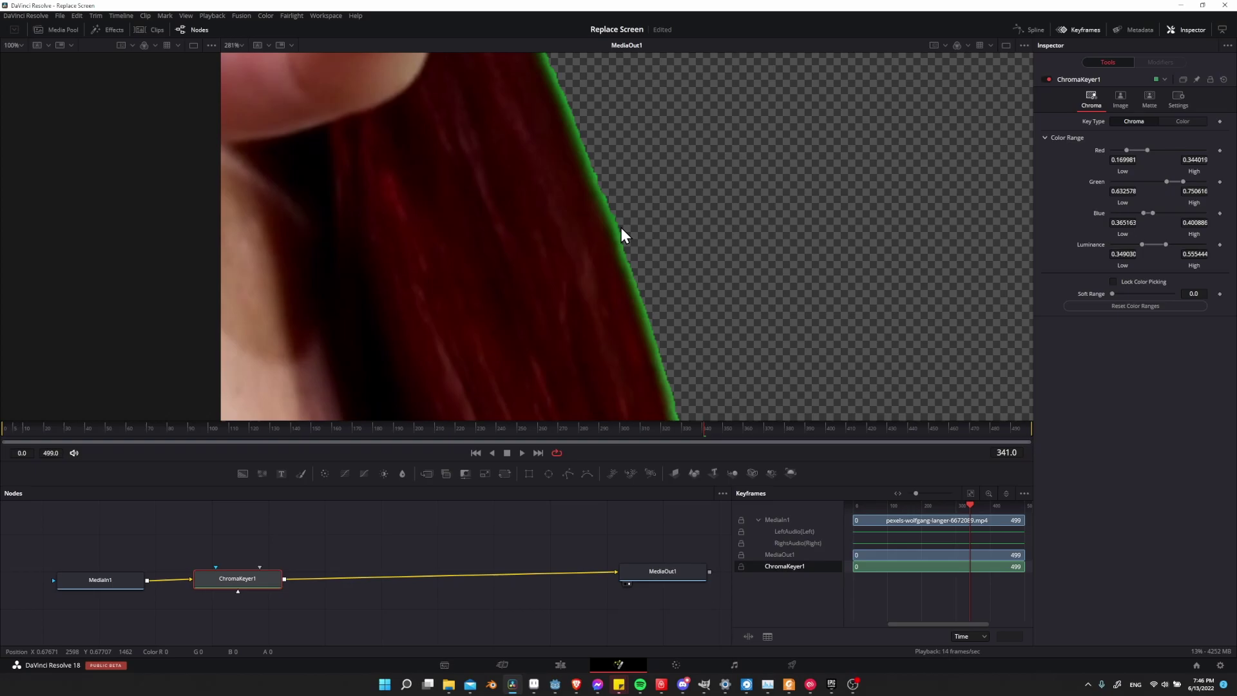
{"action": "left_click_drag", "start_coordinate": [621, 228], "coordinate": [625, 238]}
{"action": "scroll", "coordinate": [623, 235], "scroll_direction": "down", "scroll_amount": 5}
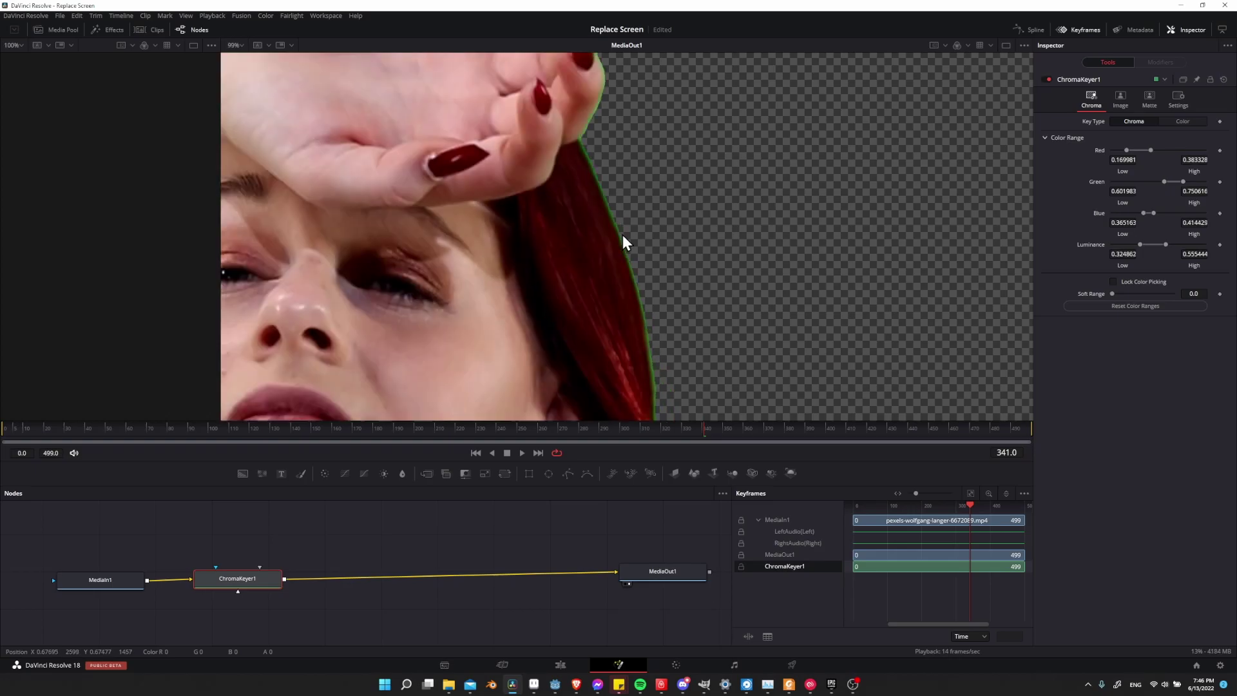
{"action": "scroll", "coordinate": [622, 235], "scroll_direction": "down", "scroll_amount": 5}
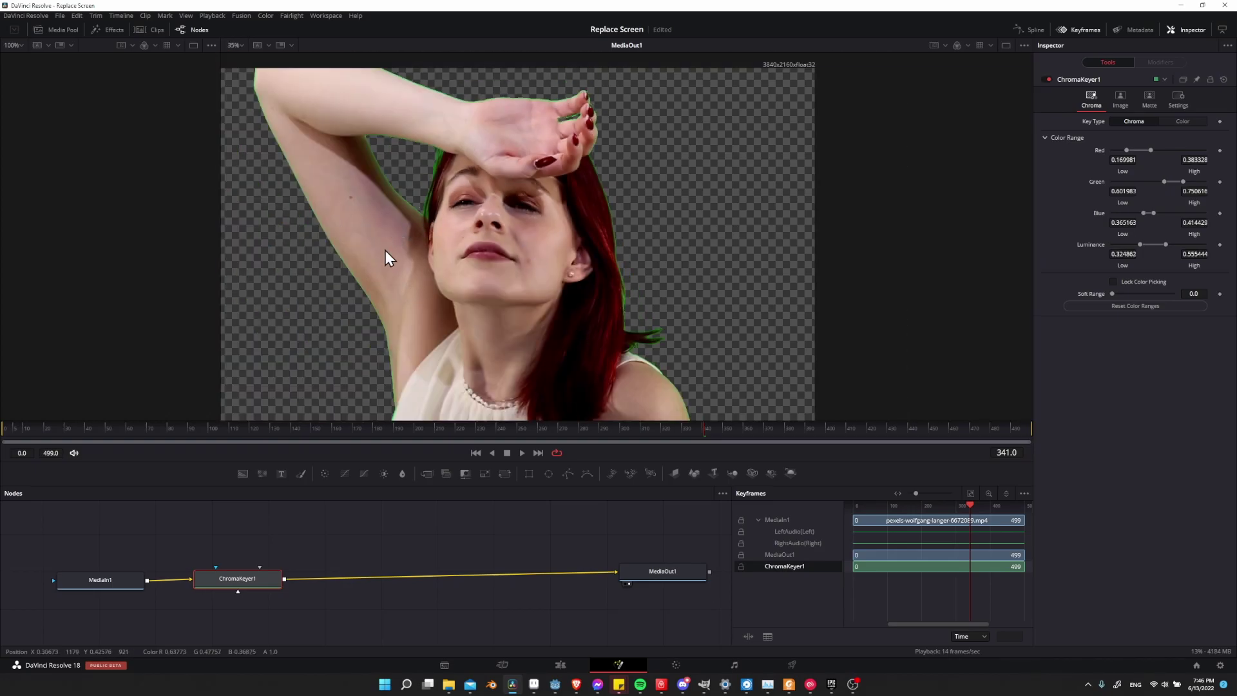
Sample the green speck beside the hair in the gap under the raised arm to extend the key
{"action": "scroll", "coordinate": [386, 250], "scroll_direction": "up", "scroll_amount": 6}
{"action": "scroll", "coordinate": [512, 237], "scroll_direction": "up", "scroll_amount": 3}
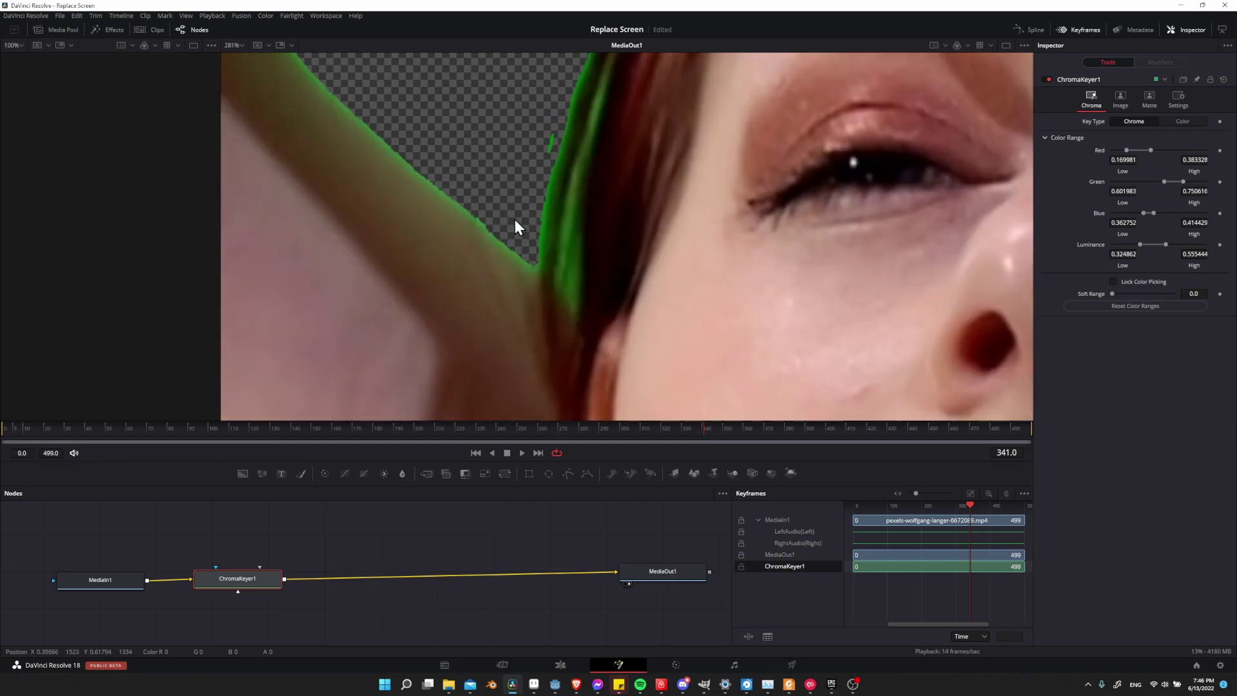
{"action": "left_click", "coordinate": [554, 156]}
{"action": "scroll", "coordinate": [581, 181], "scroll_direction": "down", "scroll_amount": 9}
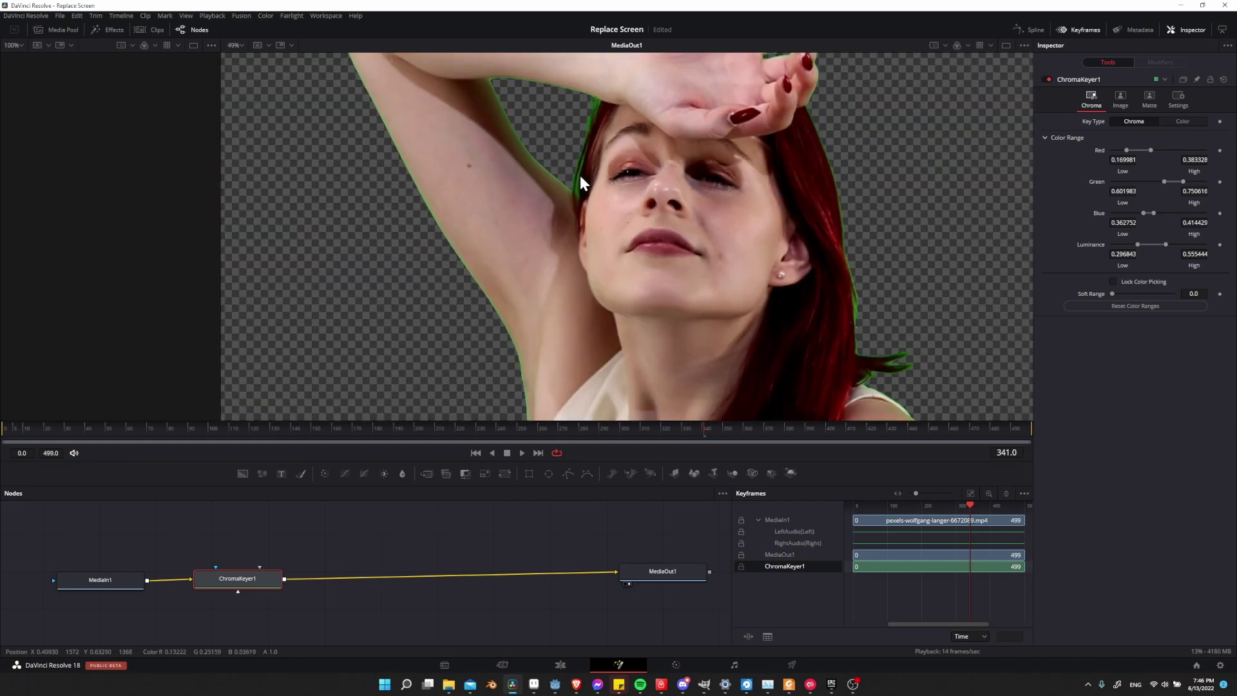
Soften the key edges by setting the Chroma Keyer's Soft Range to about 0.134
{"action": "left_click_drag", "start_coordinate": [704, 196], "coordinate": [652, 236]}
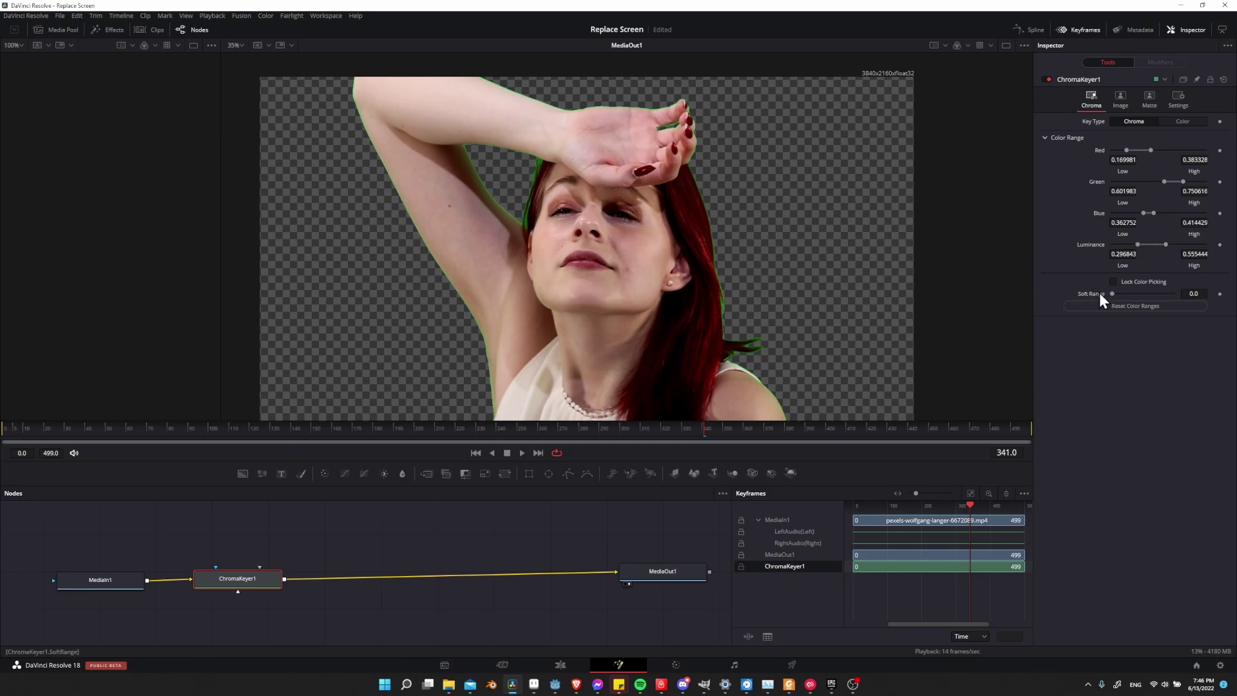
{"action": "left_click_drag", "start_coordinate": [1112, 293], "coordinate": [1136, 293]}
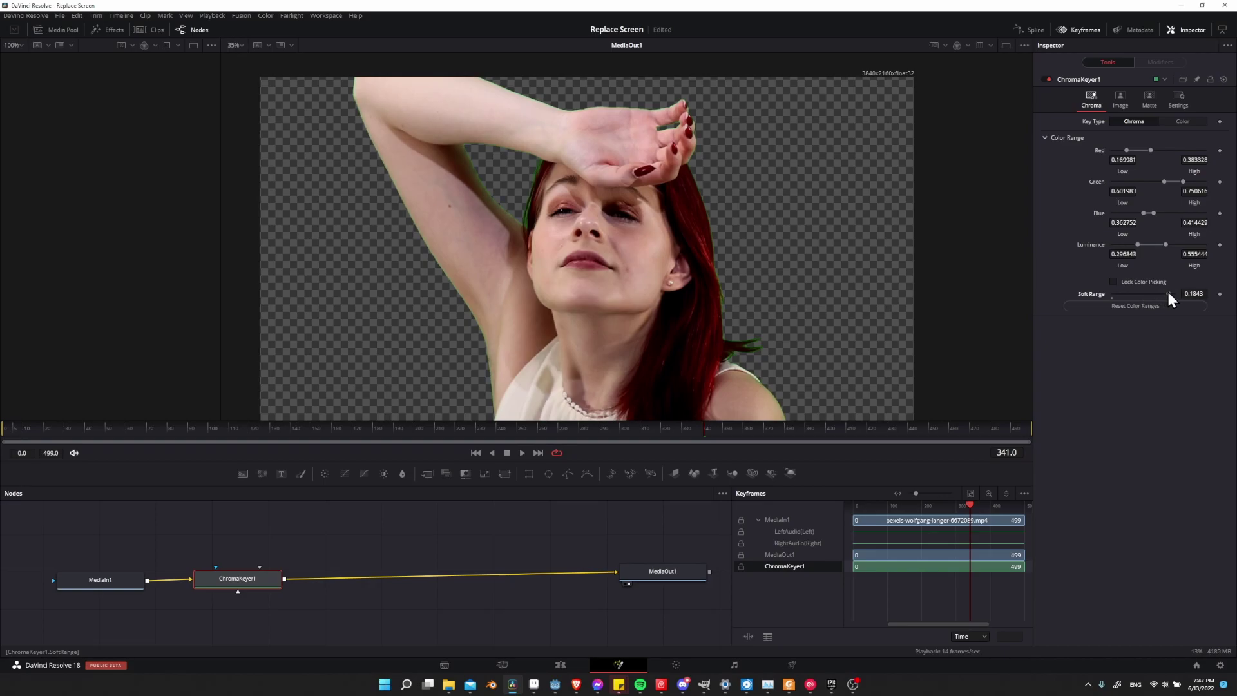
{"action": "left_click_drag", "start_coordinate": [1169, 292], "coordinate": [1192, 293]}
{"action": "left_click_drag", "start_coordinate": [1156, 295], "coordinate": [1155, 295]}
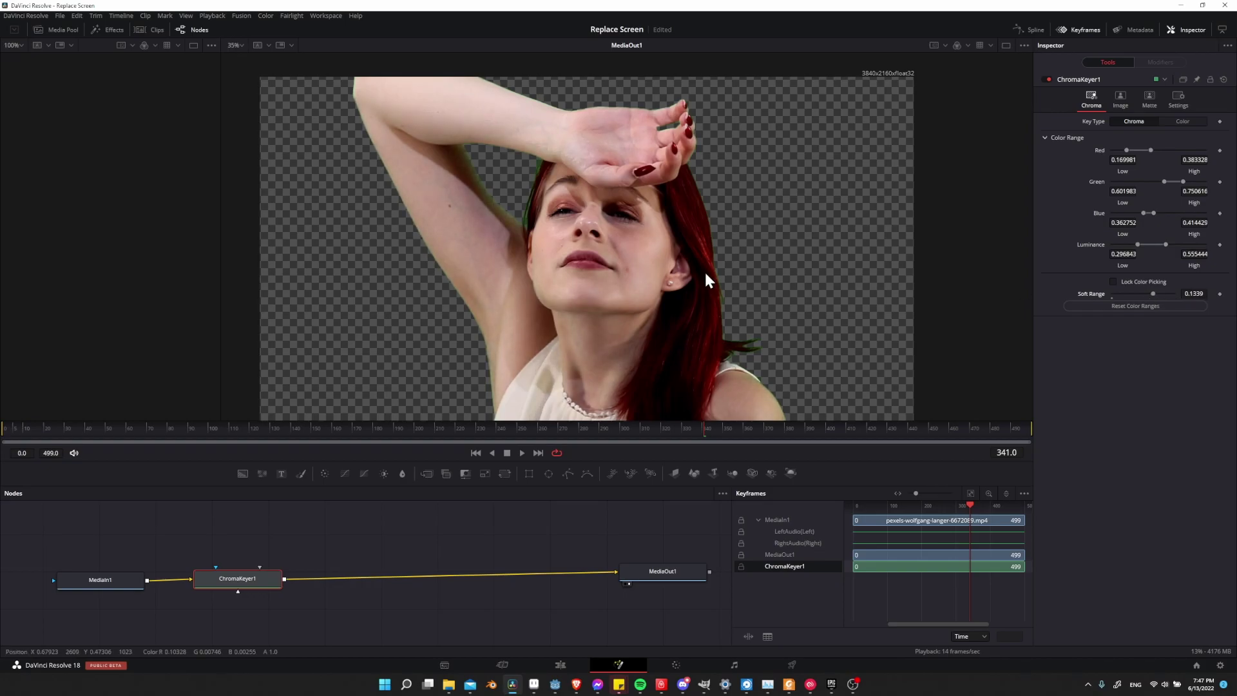
{"action": "left_click_drag", "start_coordinate": [648, 312], "coordinate": [698, 271]}
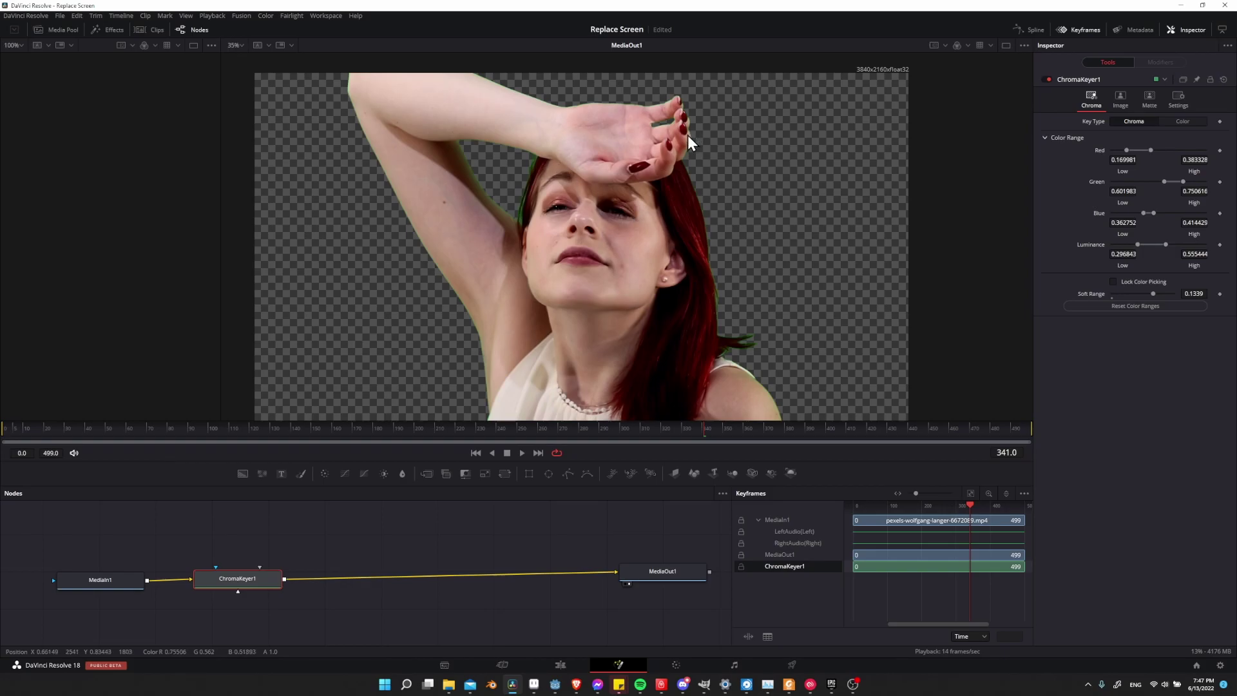
{"action": "scroll", "coordinate": [484, 164], "scroll_direction": "down", "scroll_amount": 1}
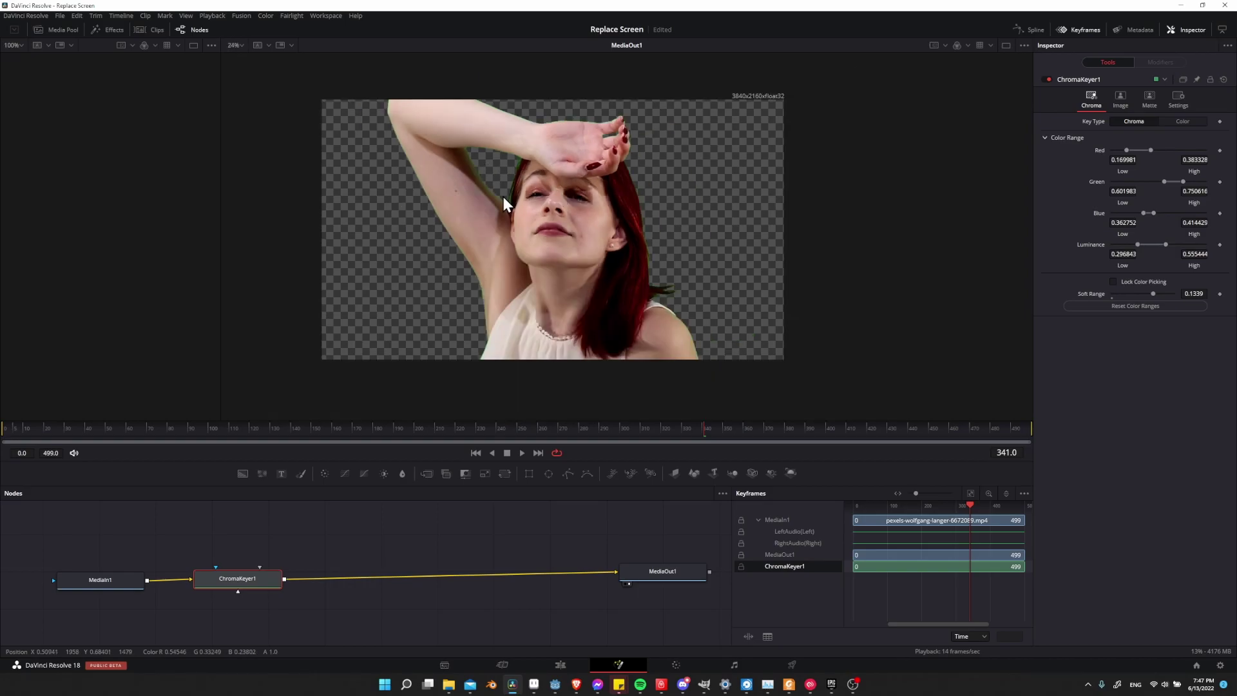
{"action": "scroll", "coordinate": [550, 192], "scroll_direction": "up", "scroll_amount": 1}
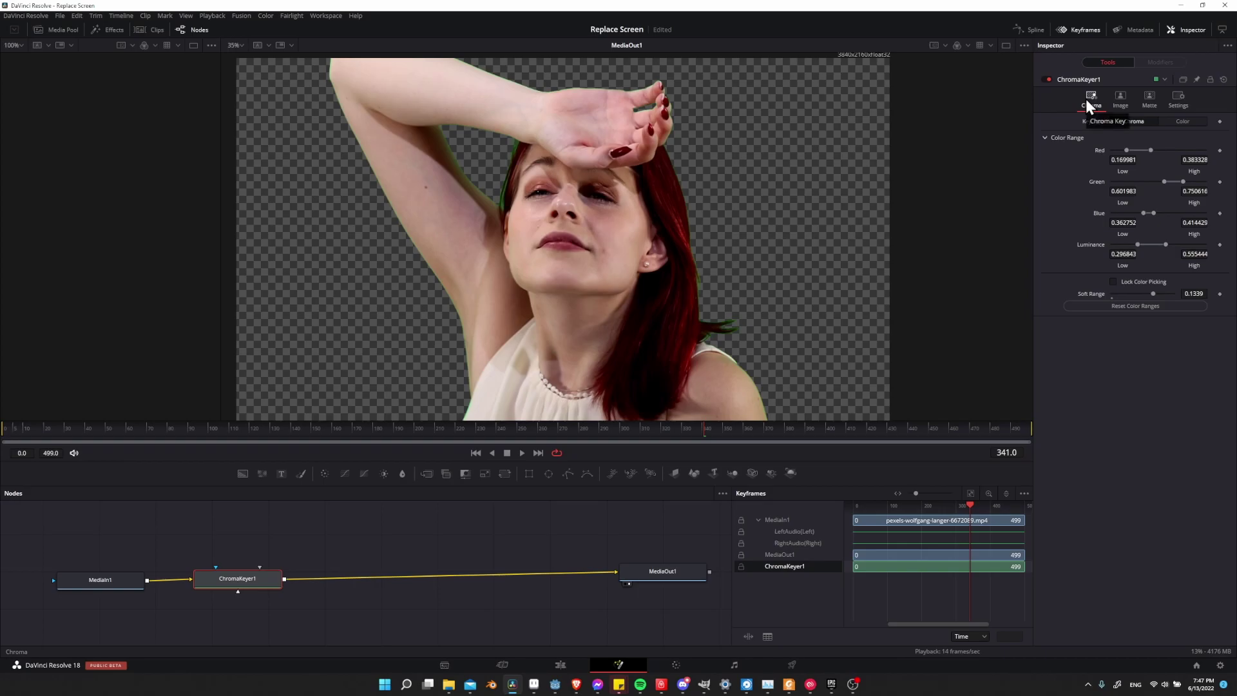
Set the Chroma Keyer's Spill Color to Green and its Spill Method to Rare
{"action": "left_click", "coordinate": [1121, 99]}
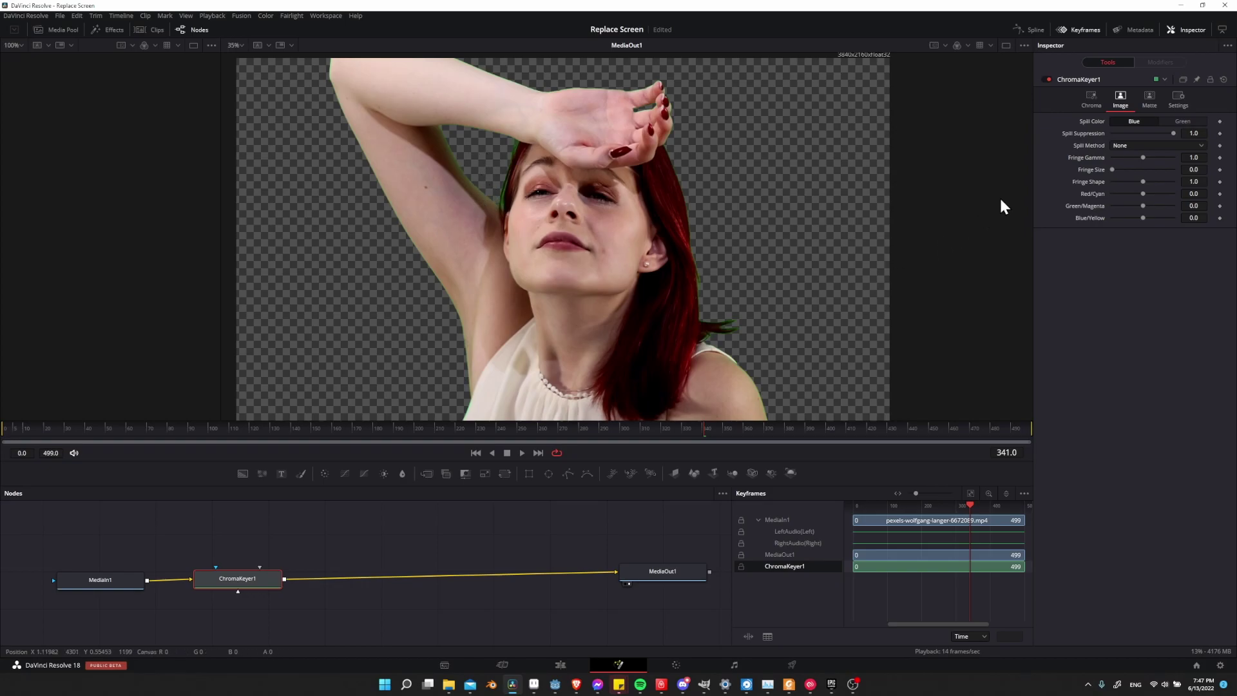
{"action": "left_click", "coordinate": [1171, 120]}
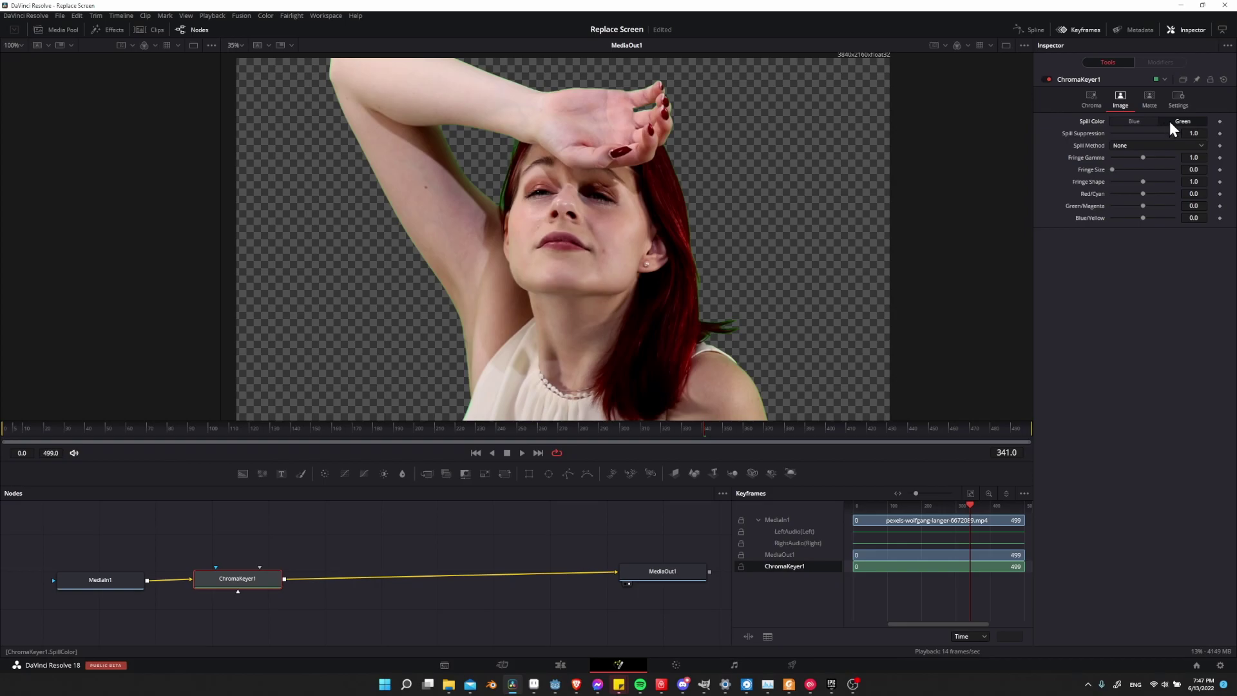
{"action": "left_click", "coordinate": [1122, 147]}
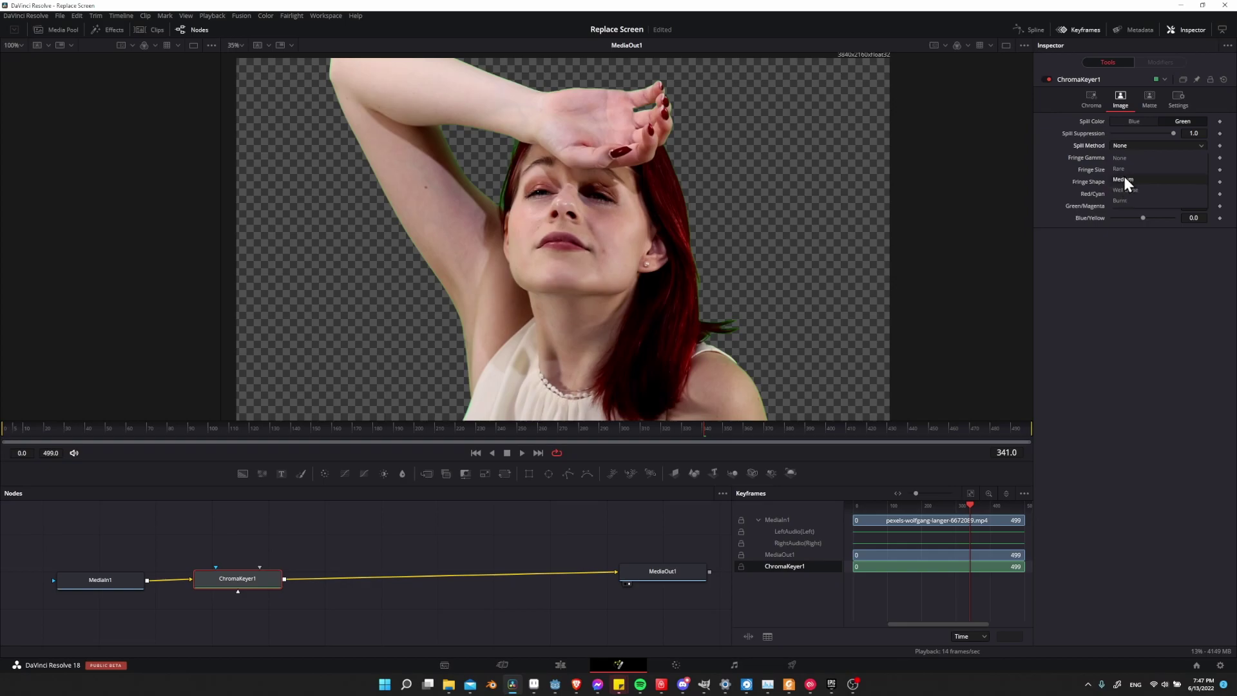
{"action": "left_click", "coordinate": [1127, 169]}
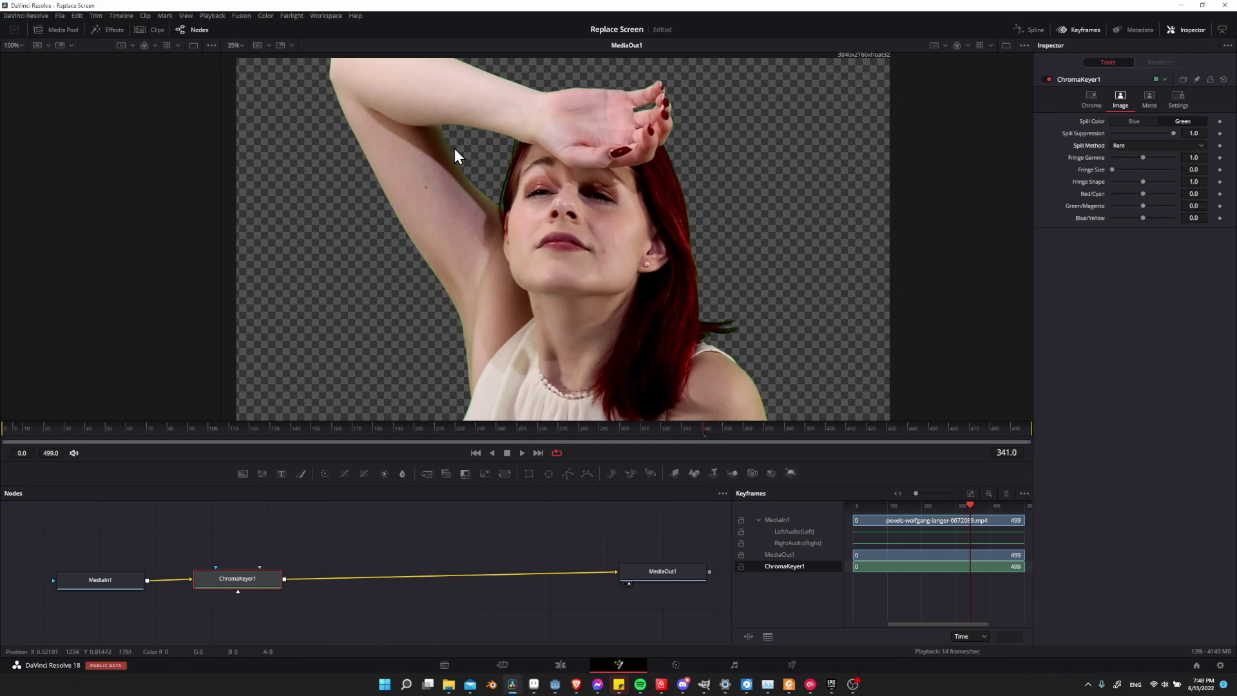
{"action": "scroll", "coordinate": [449, 155], "scroll_direction": "up", "scroll_amount": 4}
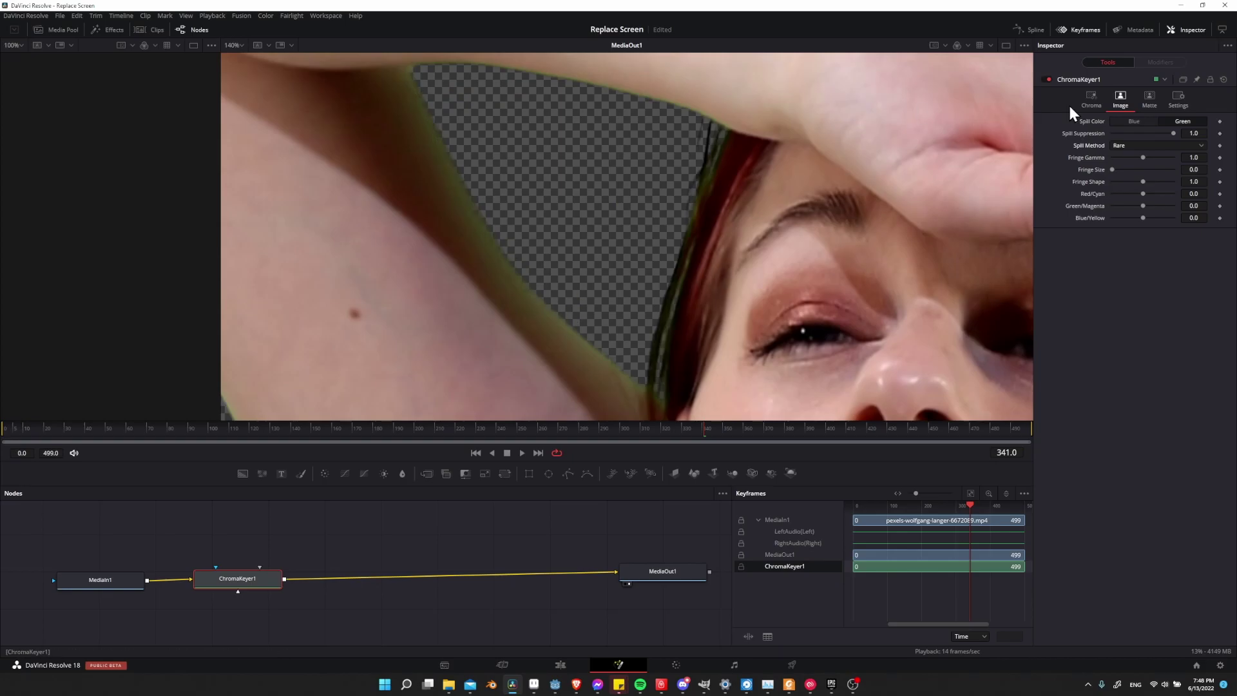
Try the Medium Spill Method, comparing it with Rare along the inner edge of the raised arm
{"action": "left_click", "coordinate": [1141, 147]}
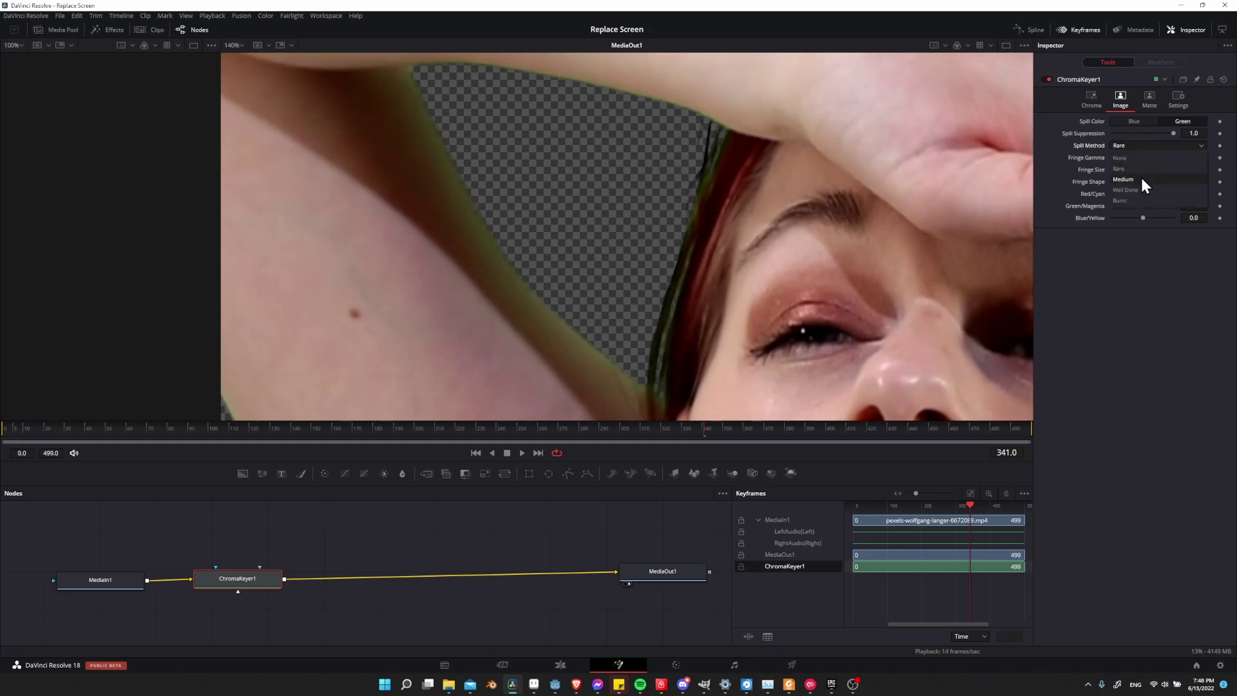
{"action": "left_click", "coordinate": [1142, 181]}
{"action": "scroll", "coordinate": [502, 203], "scroll_direction": "up", "scroll_amount": 1}
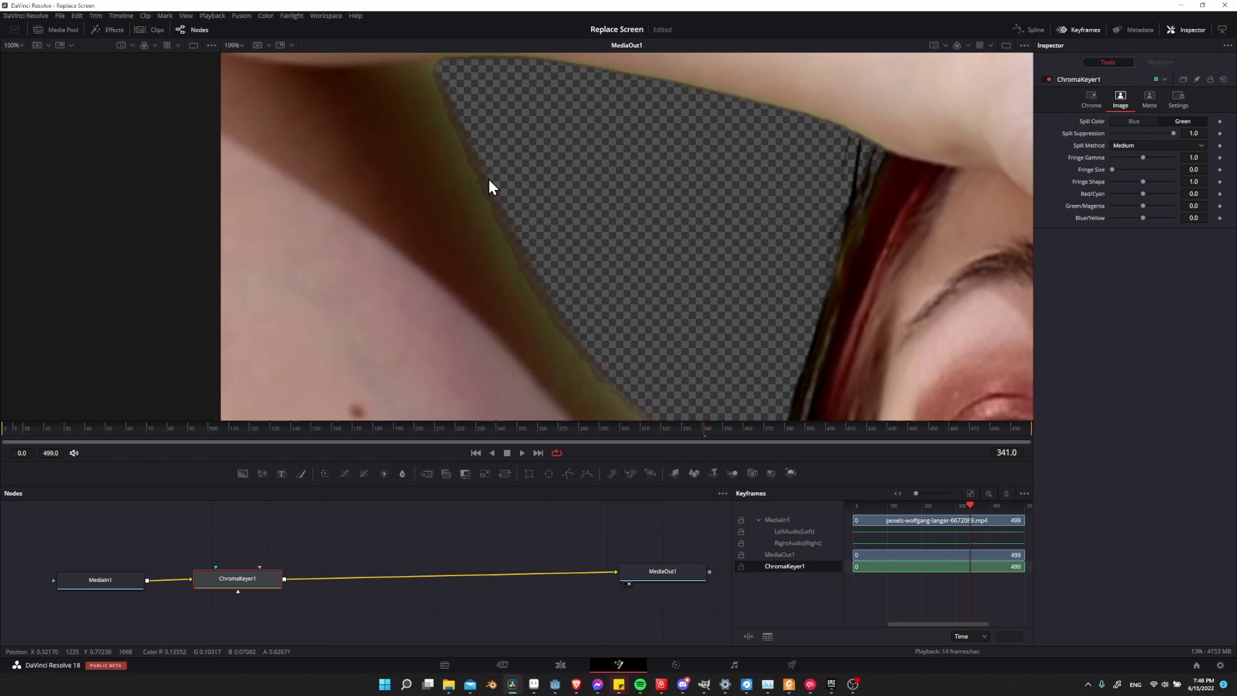
{"action": "left_click_drag", "start_coordinate": [547, 276], "coordinate": [507, 236]}
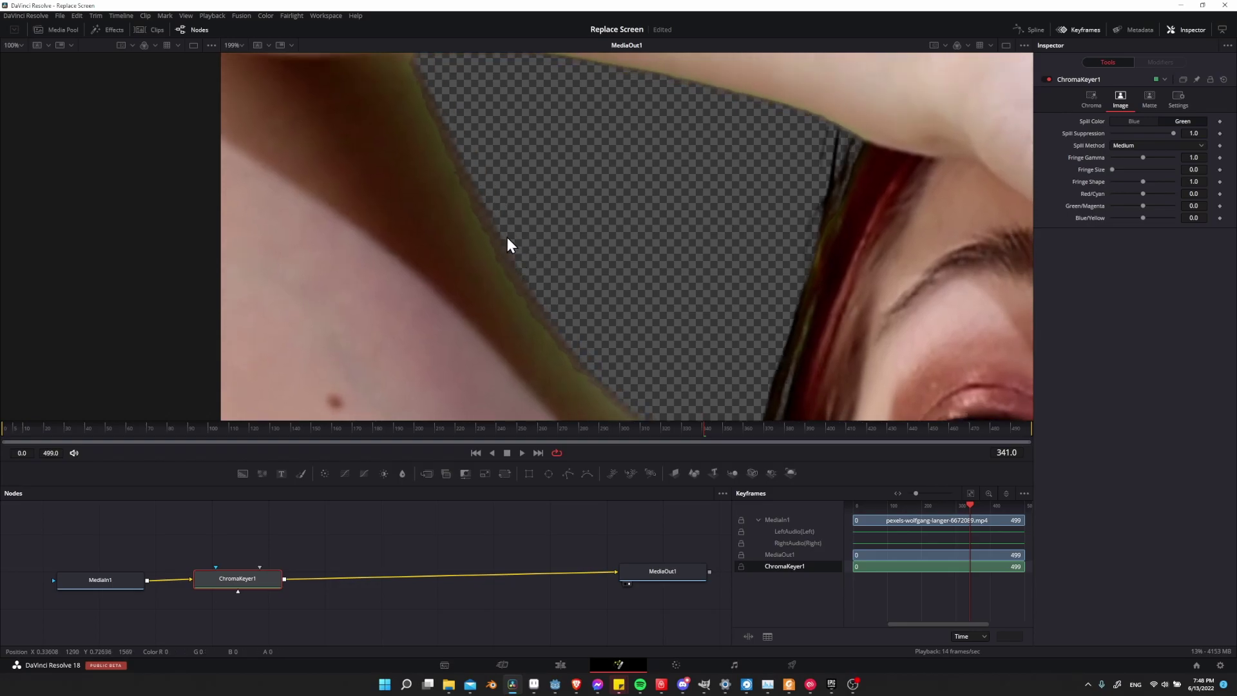
{"action": "left_click", "coordinate": [460, 159]}
{"action": "scroll", "coordinate": [458, 159], "scroll_direction": "down", "scroll_amount": 3}
{"action": "left_click", "coordinate": [1132, 146]}
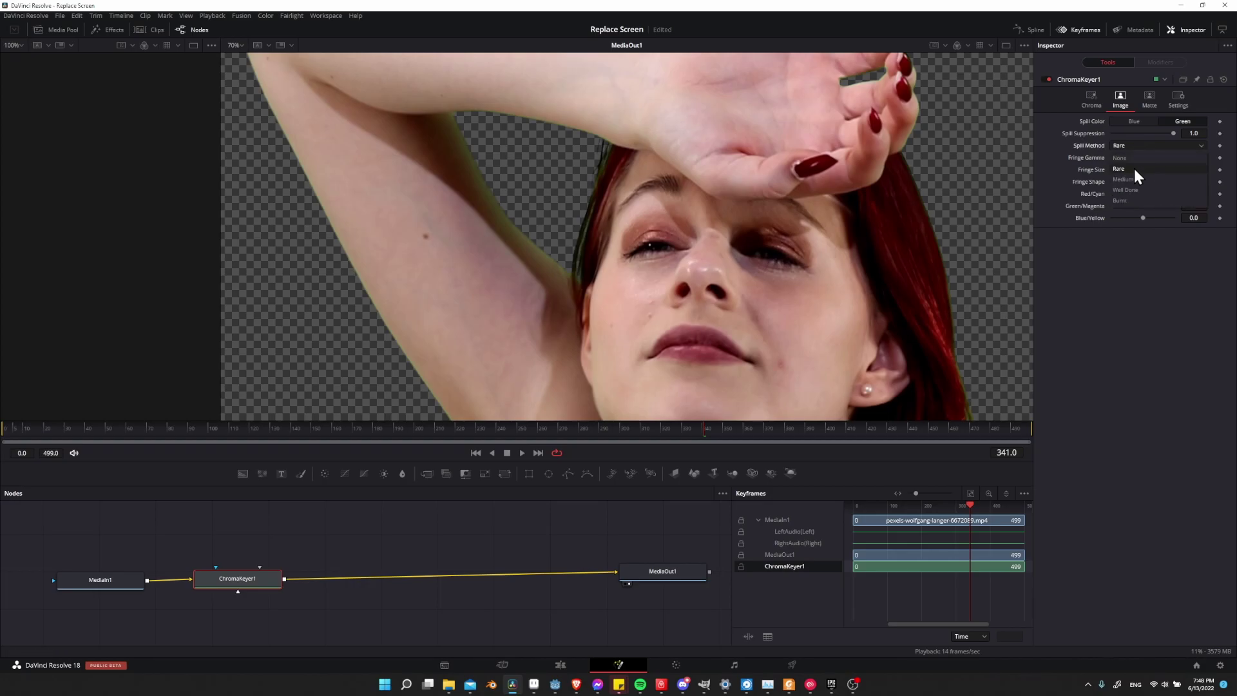
{"action": "left_click", "coordinate": [1133, 178]}
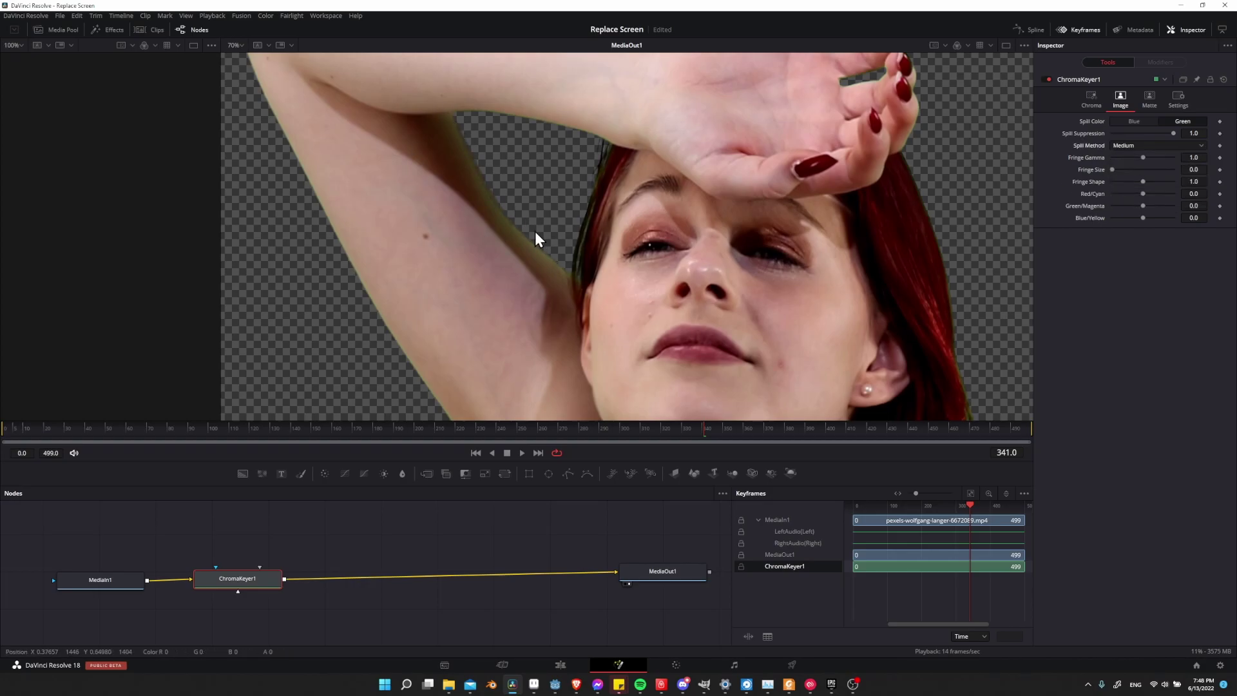
{"action": "scroll", "coordinate": [534, 231], "scroll_direction": "up", "scroll_amount": 3}
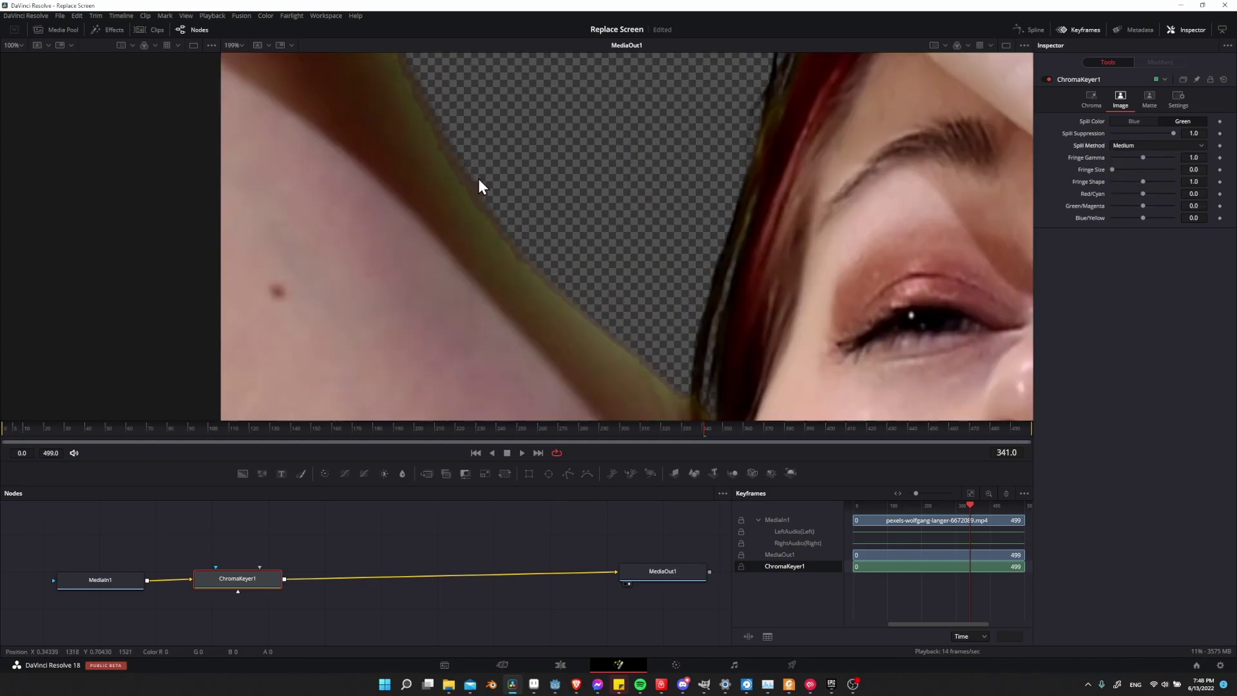
{"action": "scroll", "coordinate": [479, 177], "scroll_direction": "down", "scroll_amount": 3}
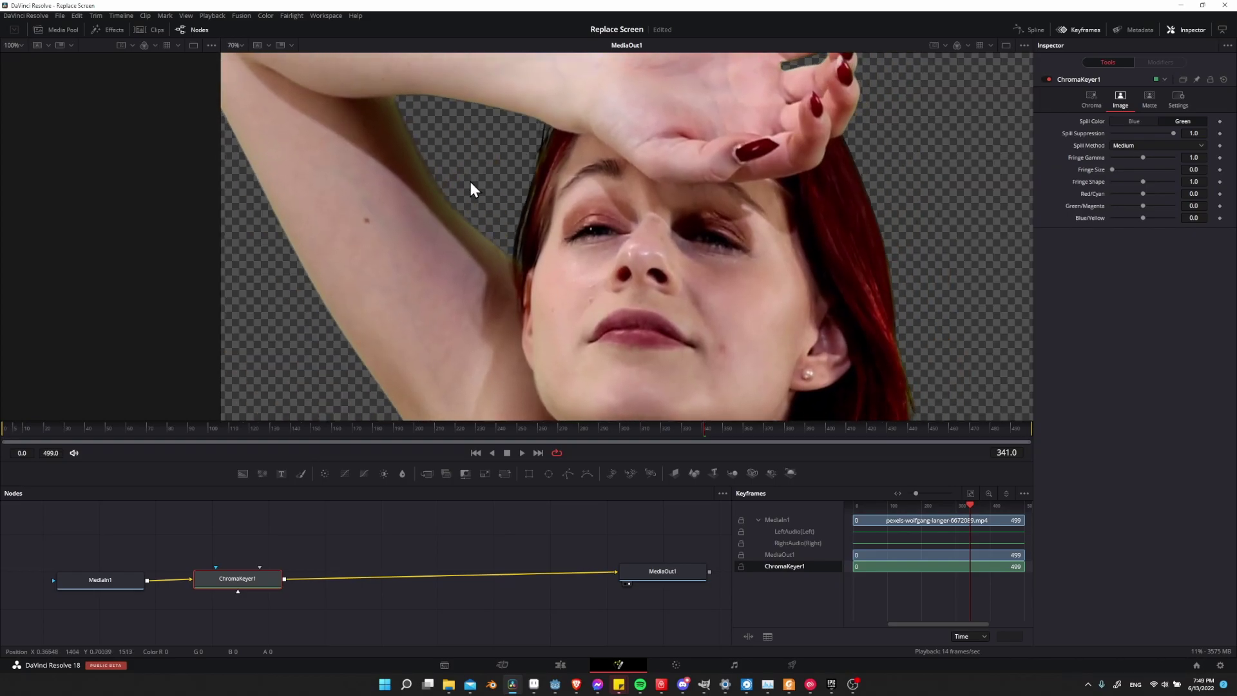
Set the Spill Method to Well Done and check the edges of the arm and hair
{"action": "left_click", "coordinate": [1127, 146]}
{"action": "left_click", "coordinate": [1131, 188]}
{"action": "left_click_drag", "start_coordinate": [400, 129], "coordinate": [449, 186]}
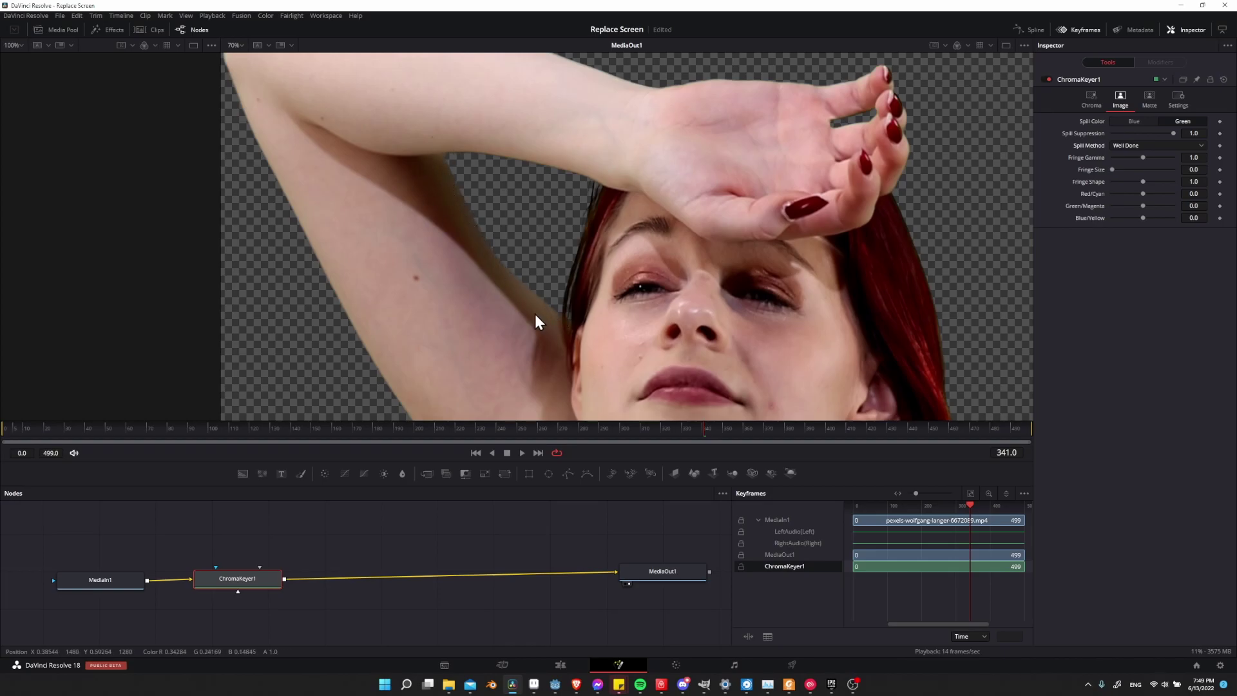
{"action": "scroll", "coordinate": [467, 176], "scroll_direction": "down", "scroll_amount": 2}
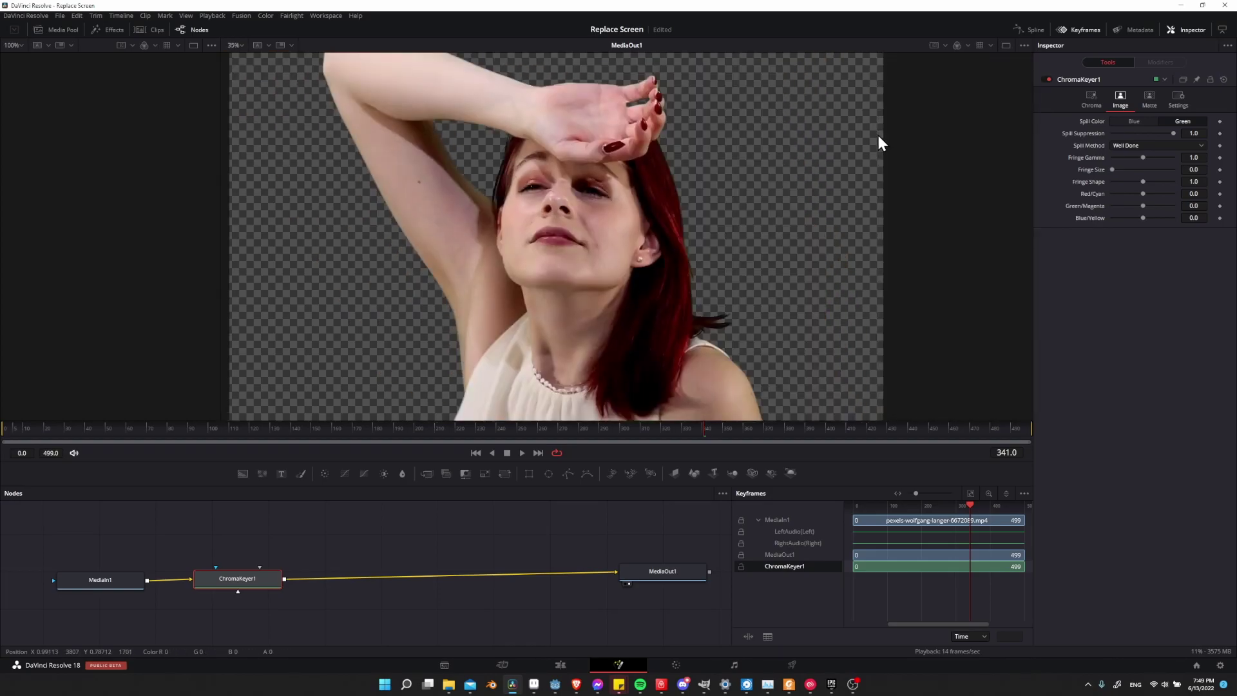
{"action": "left_click_drag", "start_coordinate": [876, 132], "coordinate": [892, 147]}
Try the Burnt Spill Method on the keyed woman, and switch back to Well Done
{"action": "left_click", "coordinate": [1127, 146]}
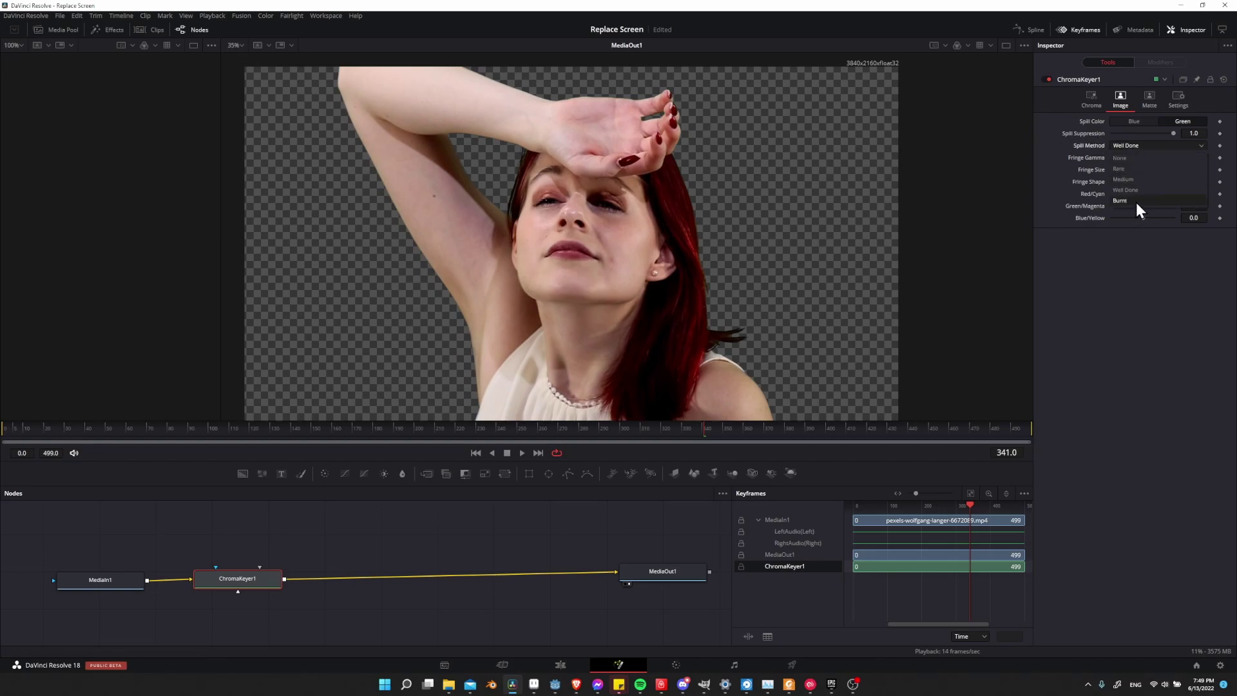
{"action": "left_click", "coordinate": [1134, 197]}
{"action": "left_click_drag", "start_coordinate": [758, 210], "coordinate": [734, 204]}
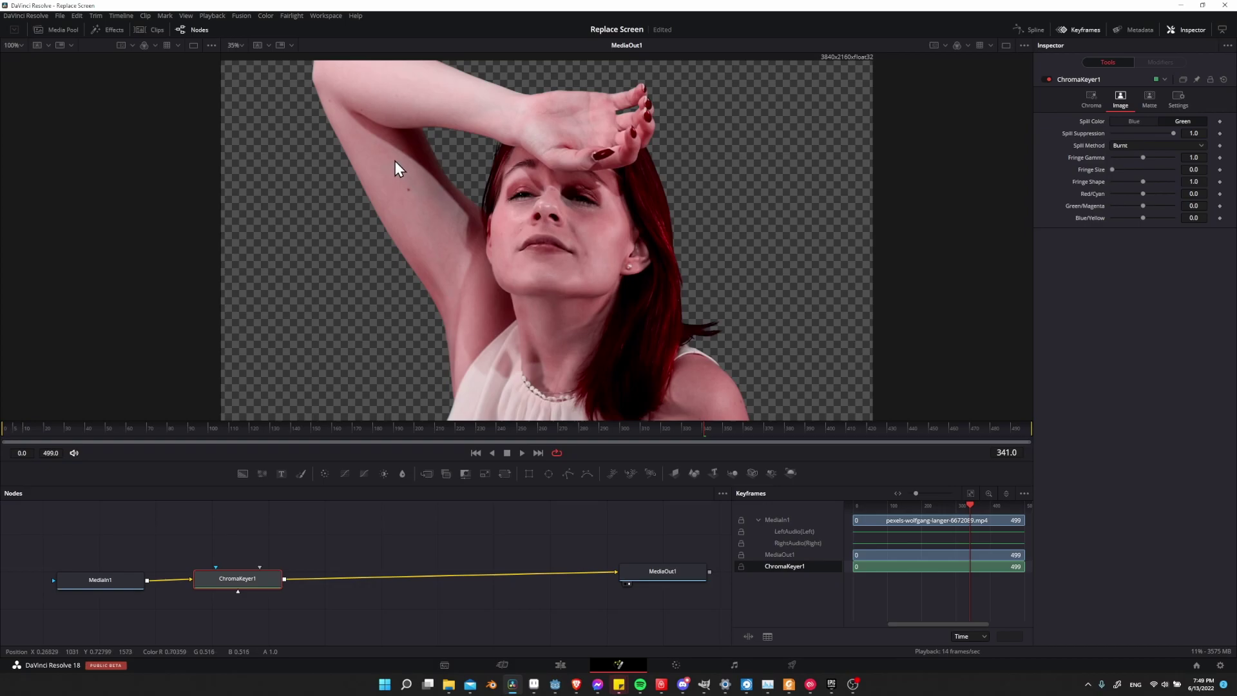
{"action": "left_click", "coordinate": [1122, 145]}
{"action": "left_click", "coordinate": [1130, 191]}
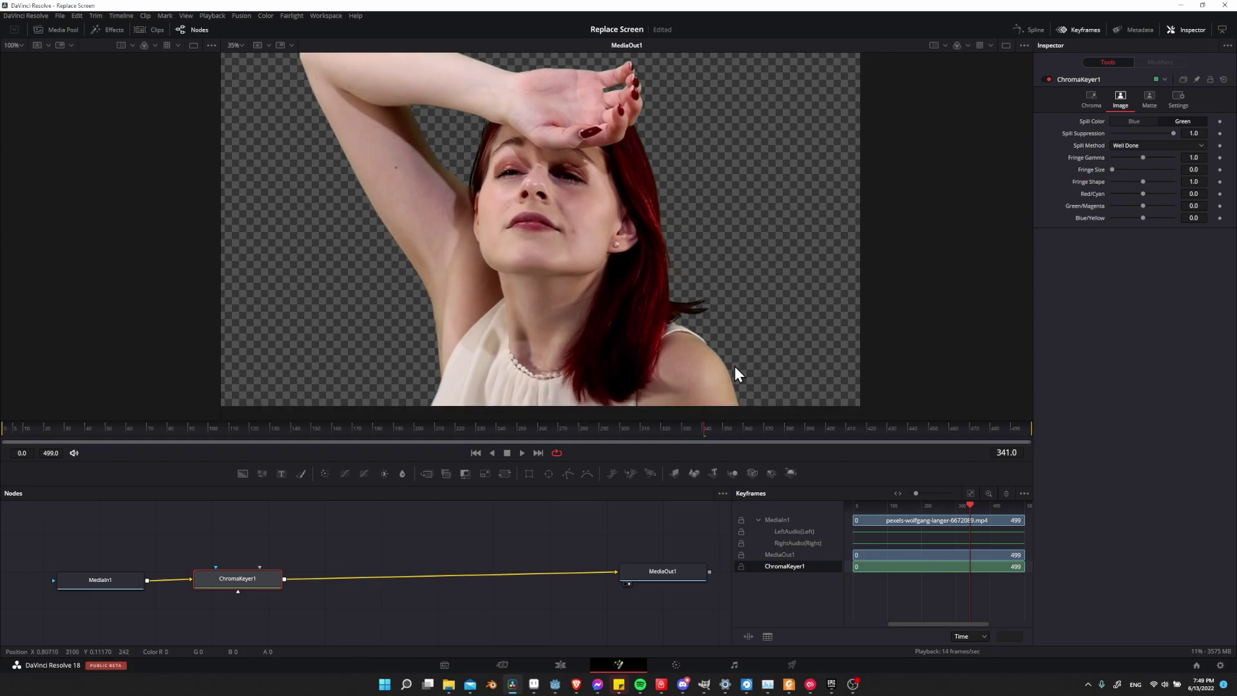
Inspect the keyed edges around the hand, hair and arm, and play the clip from frame 160
{"action": "scroll", "coordinate": [763, 386], "scroll_direction": "up", "scroll_amount": 1}
{"action": "scroll", "coordinate": [664, 175], "scroll_direction": "up", "scroll_amount": 5}
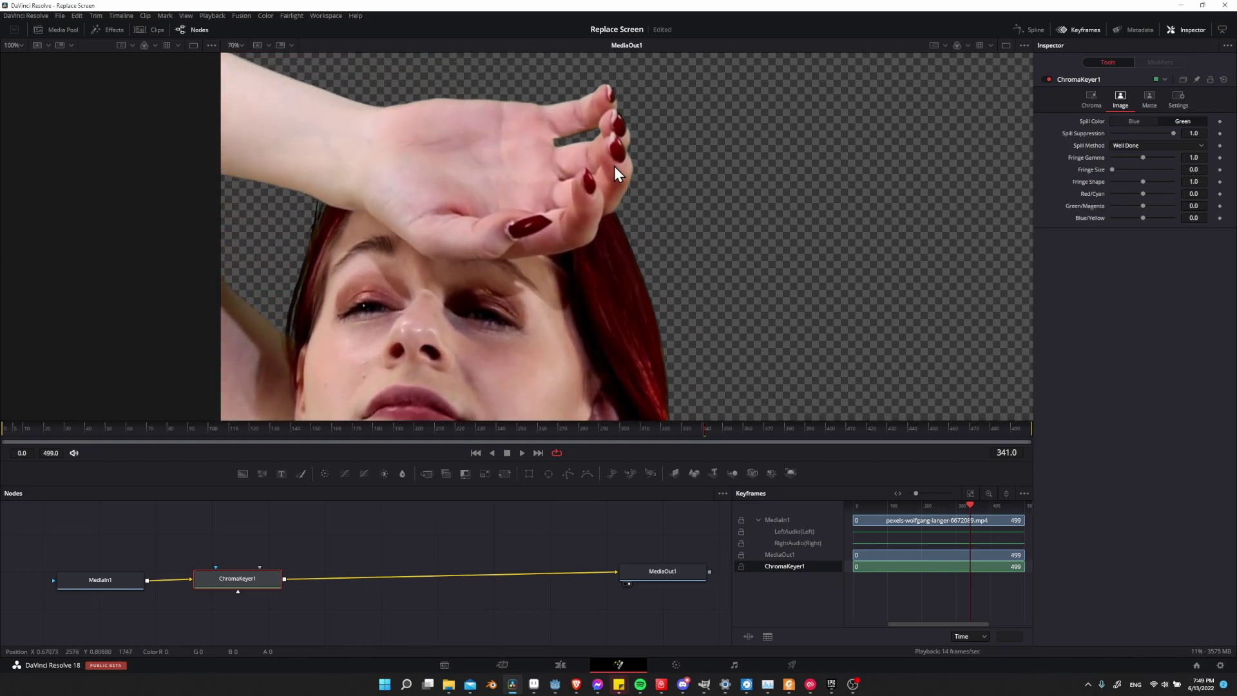
{"action": "scroll", "coordinate": [507, 140], "scroll_direction": "left", "scroll_amount": 5}
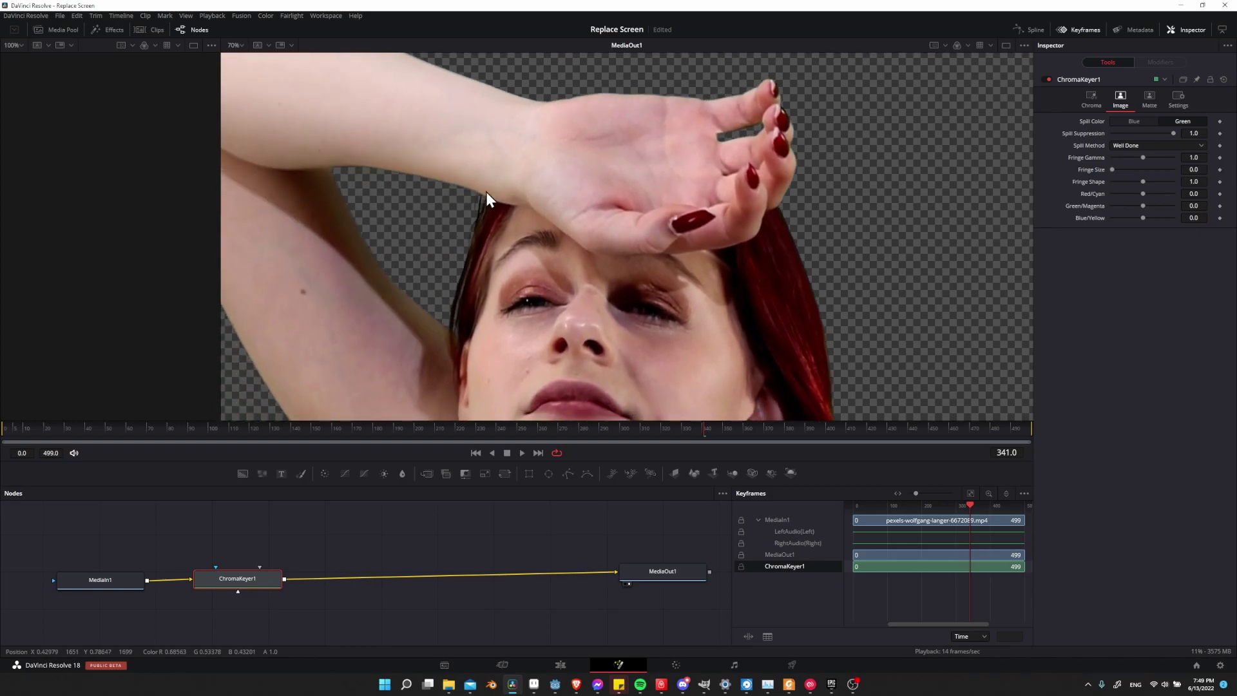
{"action": "scroll", "coordinate": [742, 169], "scroll_direction": "down", "scroll_amount": 1}
{"action": "left_click", "coordinate": [331, 426]}
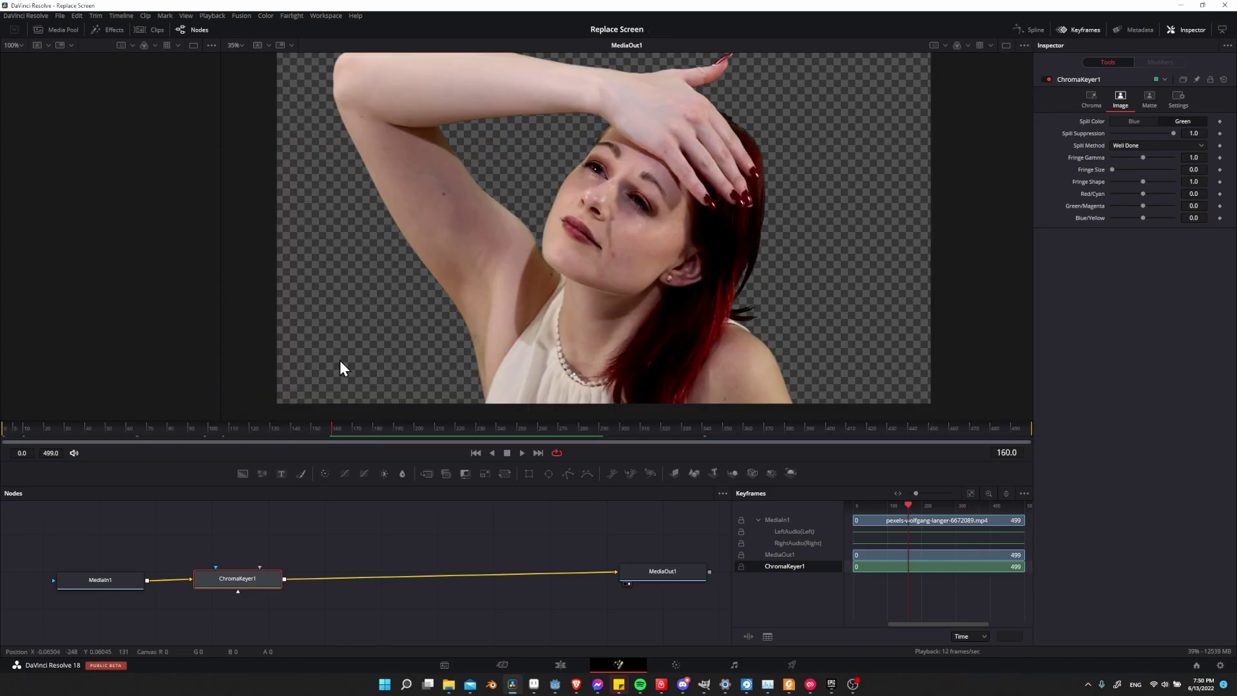
{"action": "key", "text": "space"}
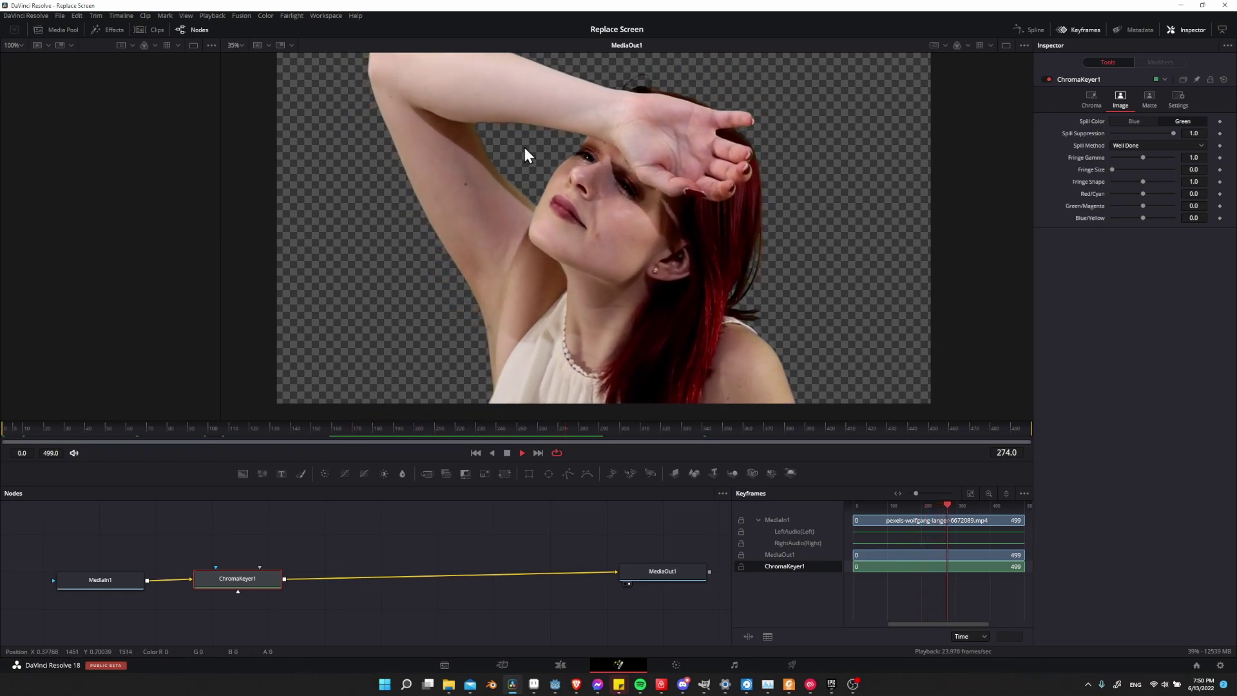
{"action": "key", "text": "space"}
{"action": "left_click_drag", "start_coordinate": [510, 554], "coordinate": [539, 564]}
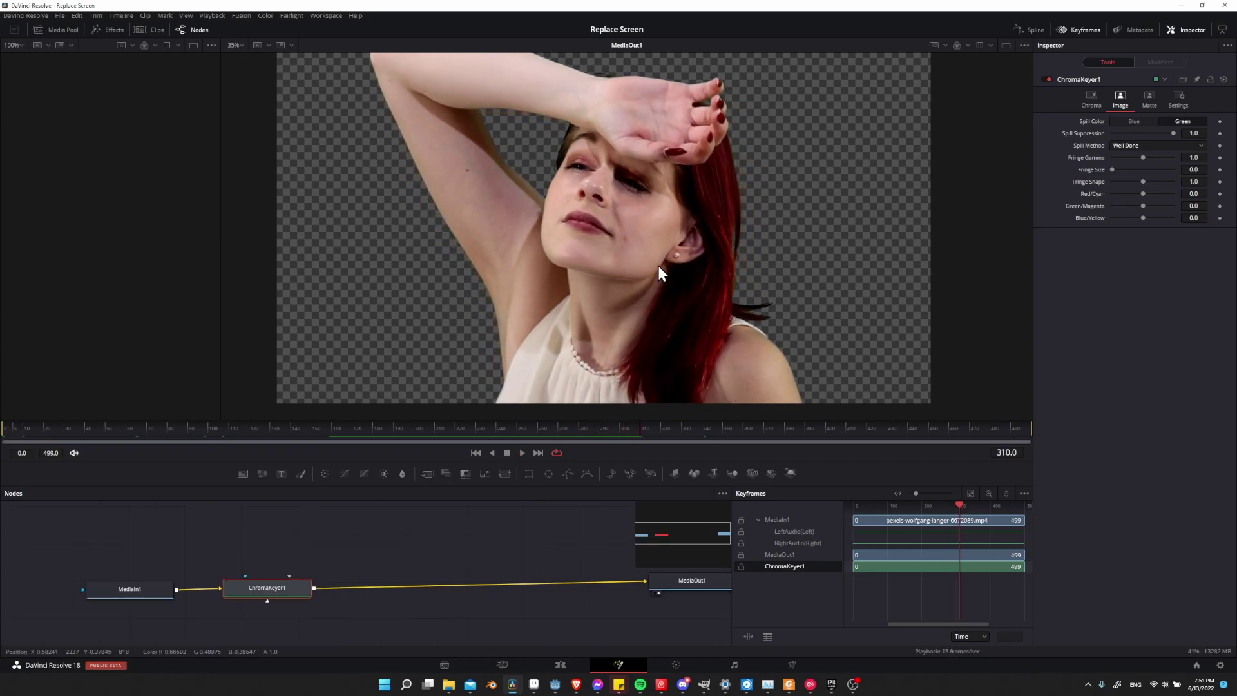
{"action": "left_click_drag", "start_coordinate": [534, 569], "coordinate": [503, 546]}
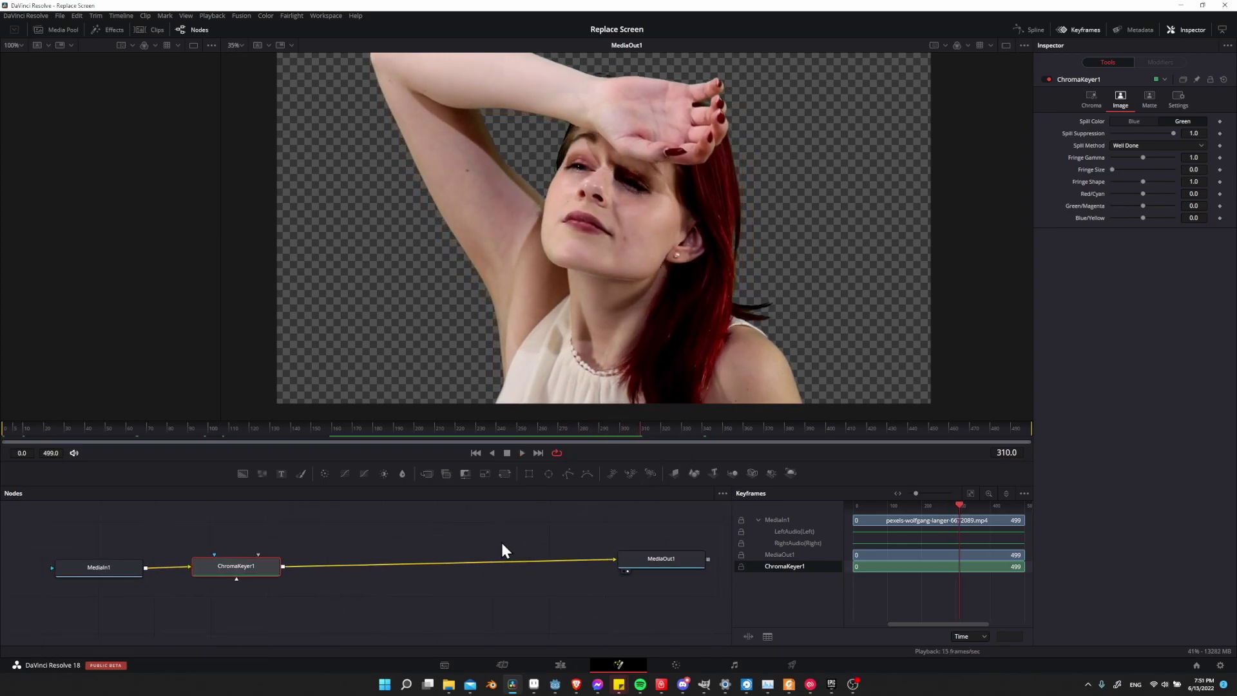
On the Edit page, move the Beach - 79773.mp4 clip to the start of Video 1, beneath the keyed clip
{"action": "left_click", "coordinate": [572, 669]}
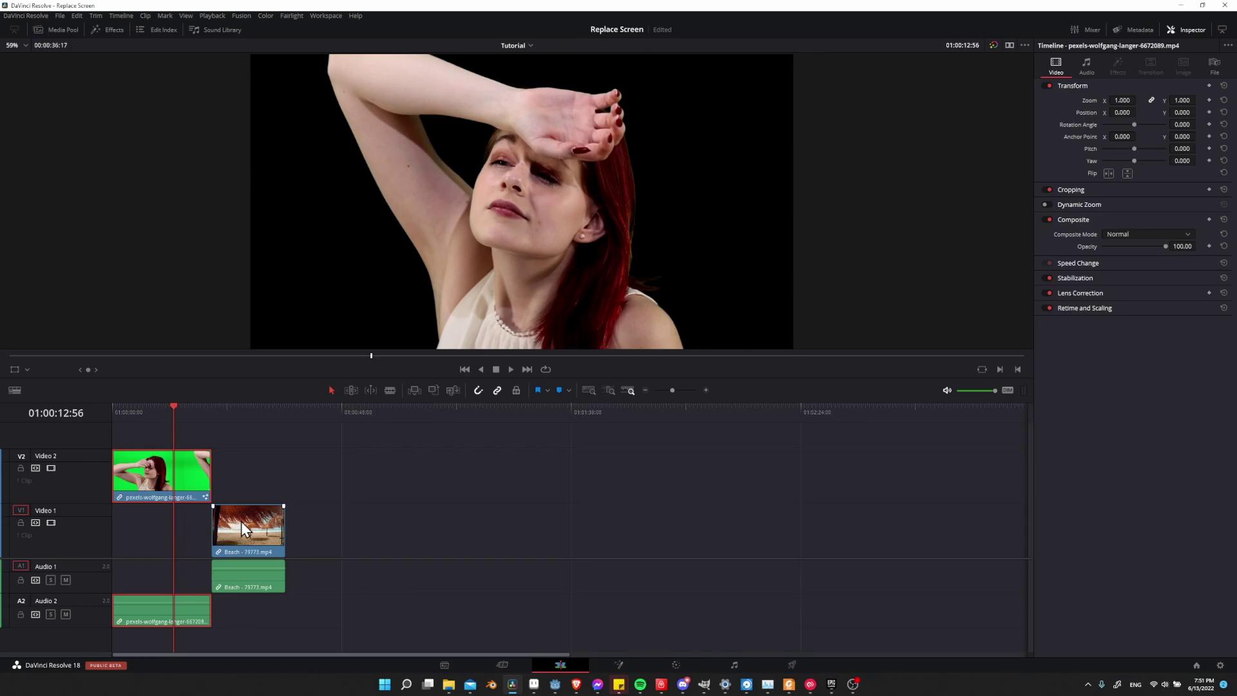
{"action": "left_click_drag", "start_coordinate": [240, 522], "coordinate": [139, 520]}
Play the timeline from the start to review the woman composited over the beach background
{"action": "left_click", "coordinate": [115, 415]}
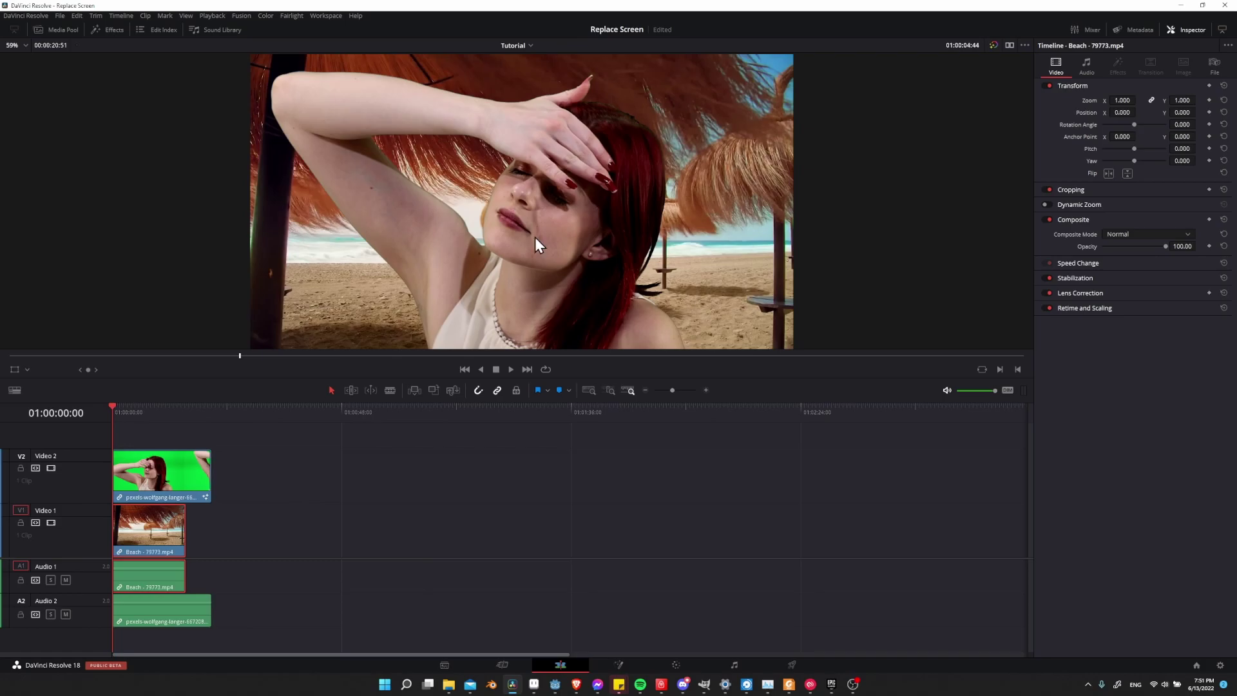
{"action": "scroll", "coordinate": [677, 245], "scroll_direction": "down", "scroll_amount": 3}
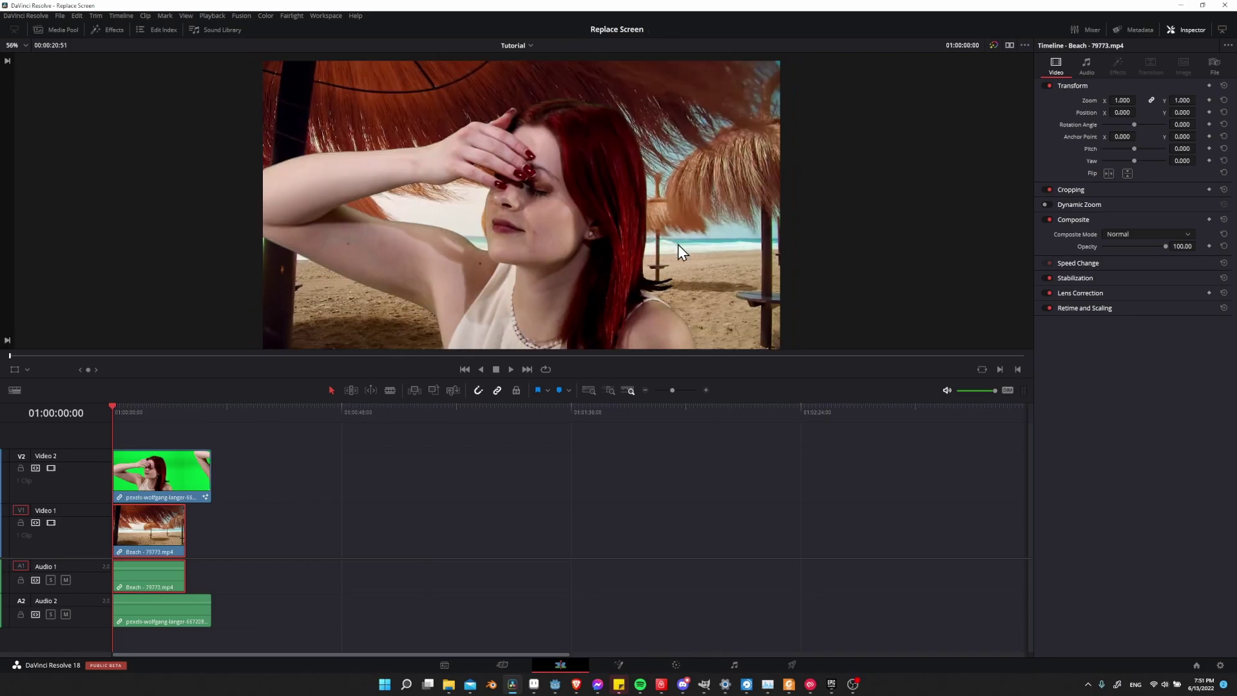
{"action": "key", "text": "space"}
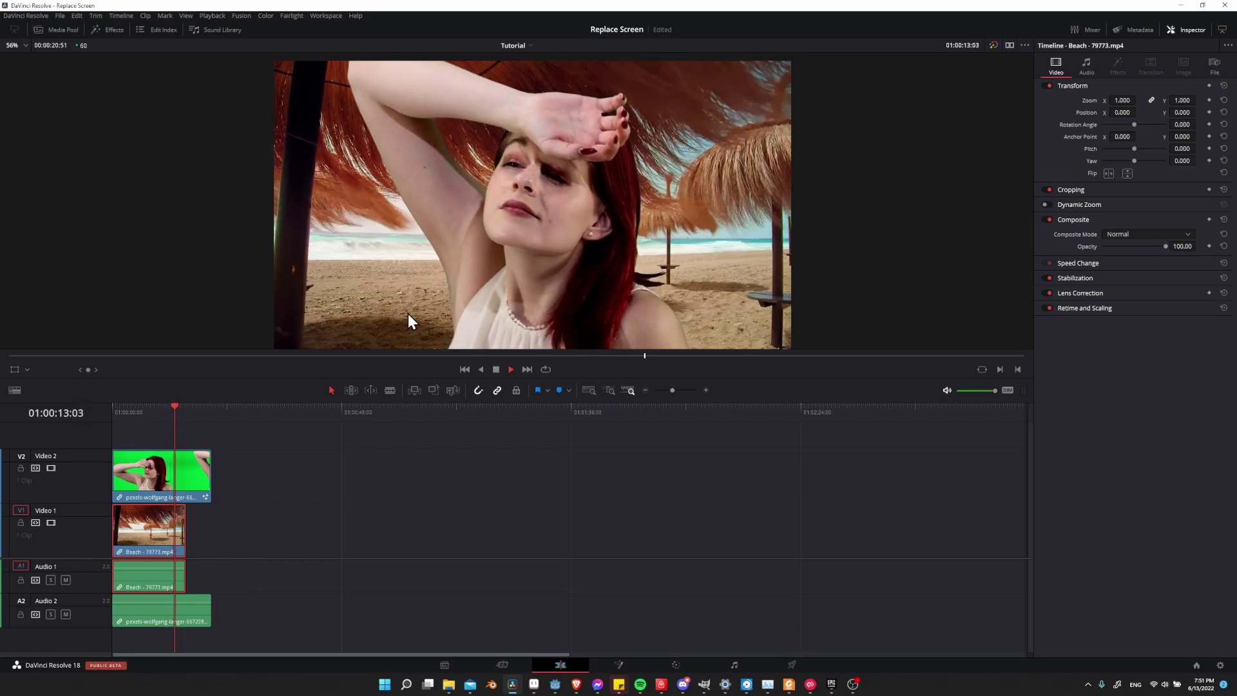
{"action": "key", "text": "space"}
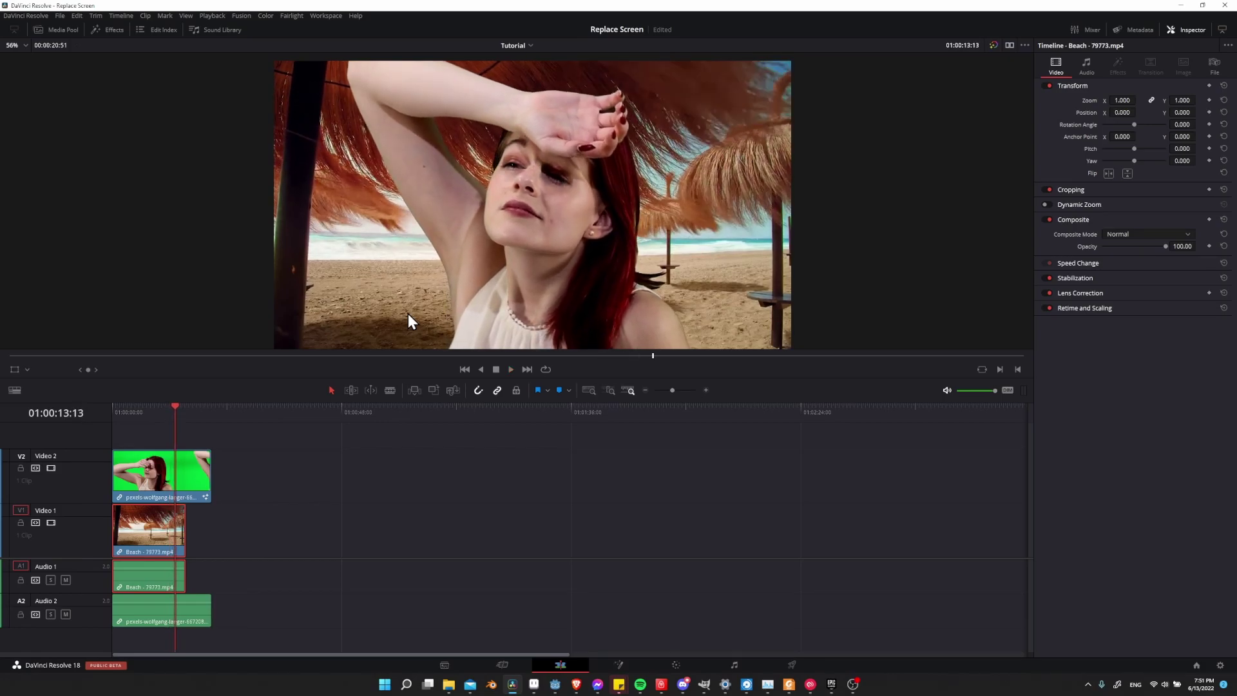